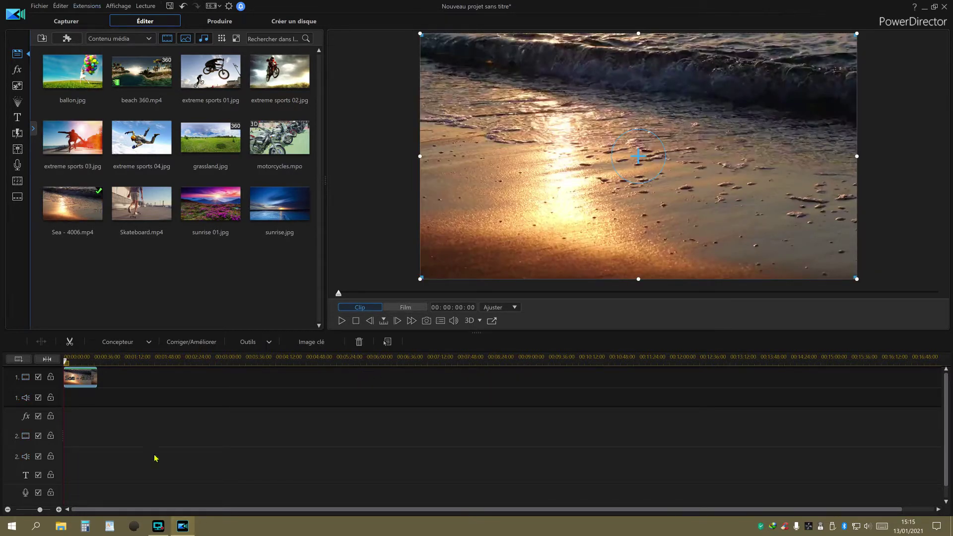
Step: Create a new 2D title template from the title library
click(17, 119)
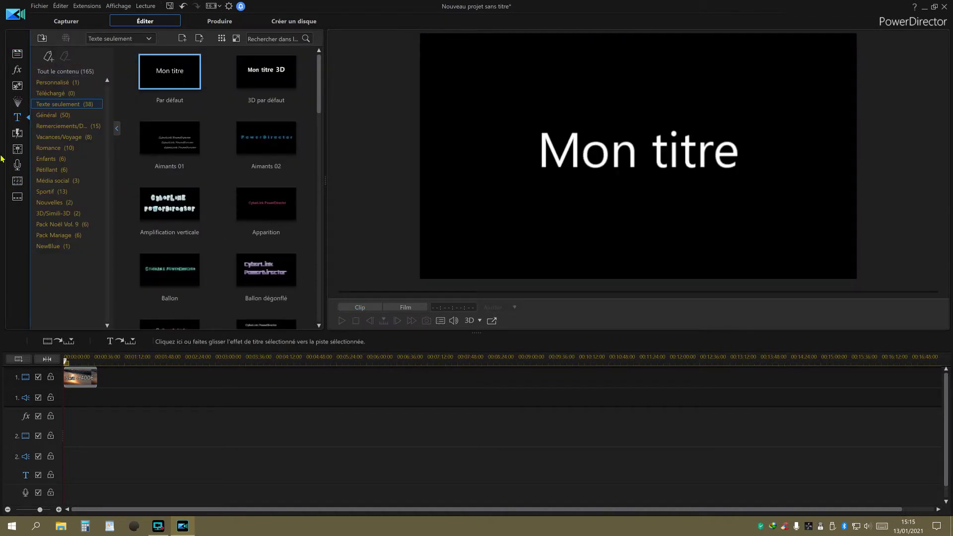
click(181, 39)
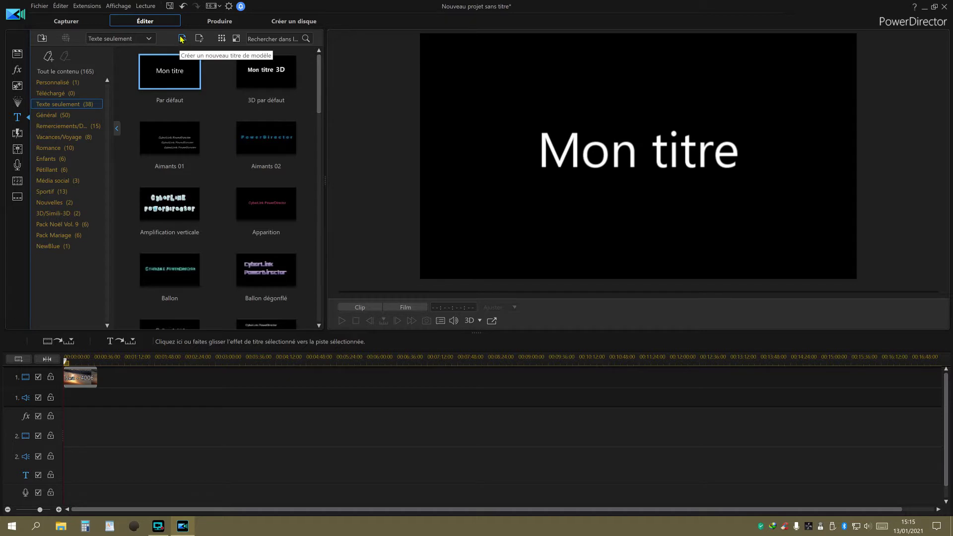
click(181, 39)
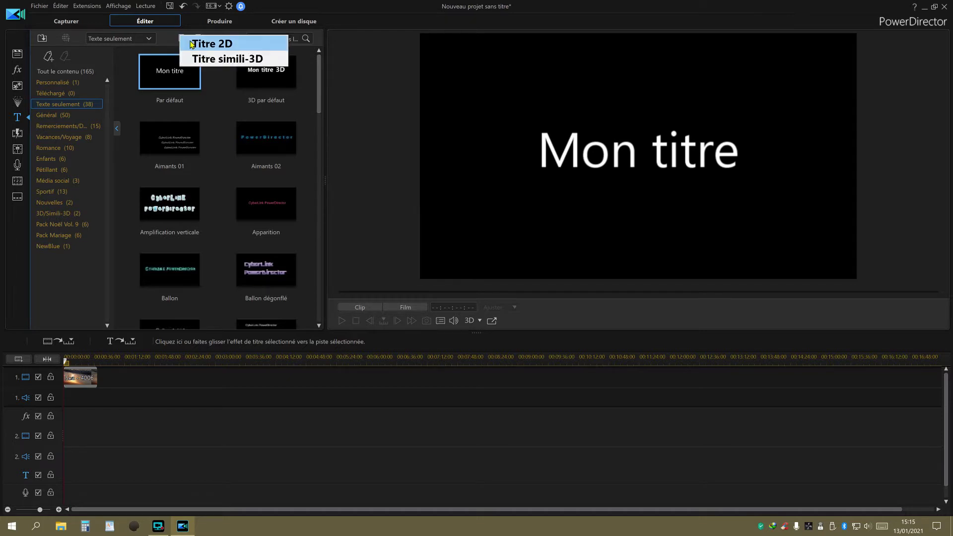
click(221, 46)
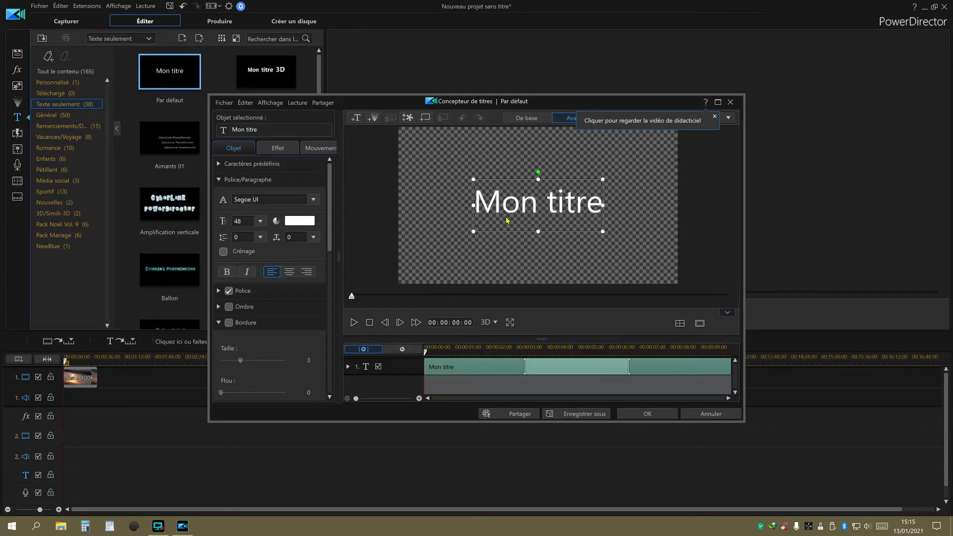
Step: Set the font size of the "Mon titre" text to 72
drag(478, 205, 602, 206)
right_click(525, 208)
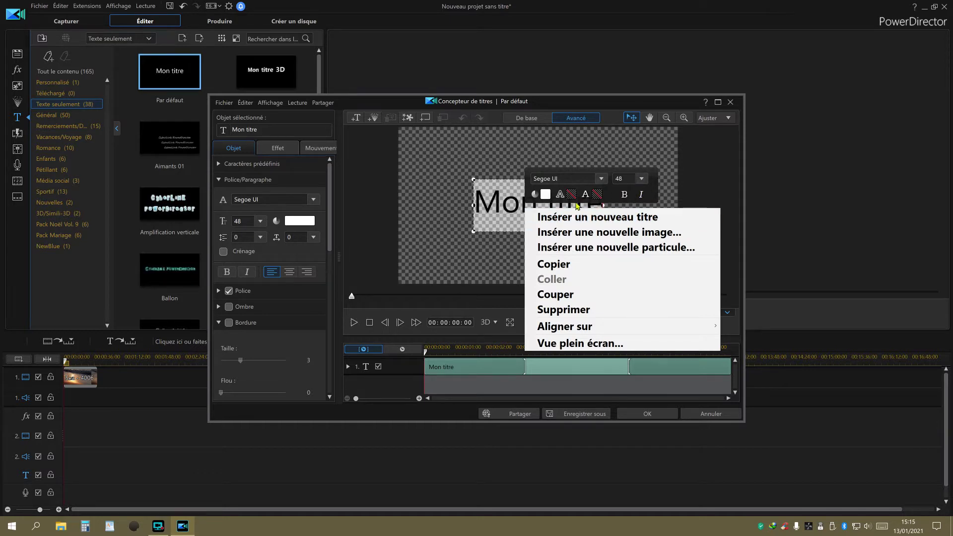
click(644, 179)
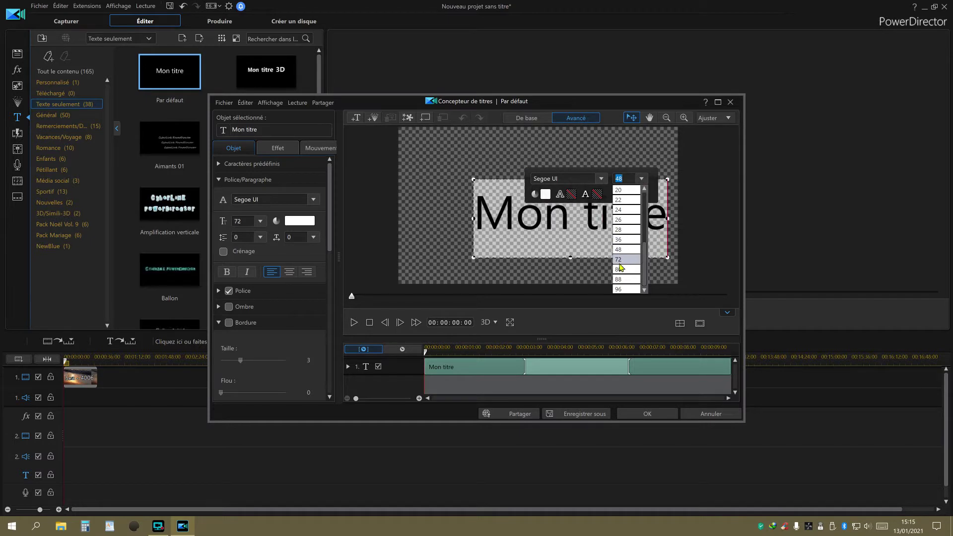
click(620, 265)
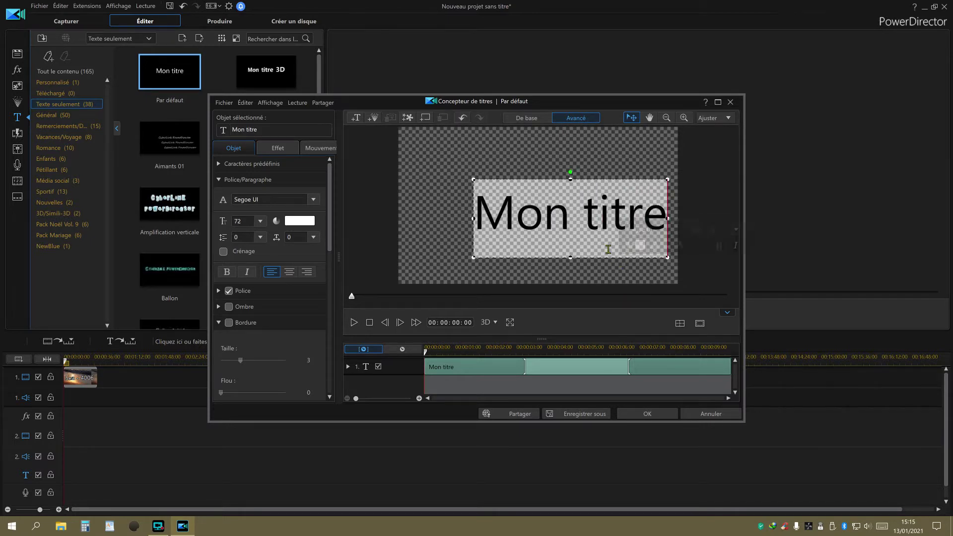
Step: Move the title up and to the left on the canvas, and centre it horizontally
click(606, 244)
click(539, 174)
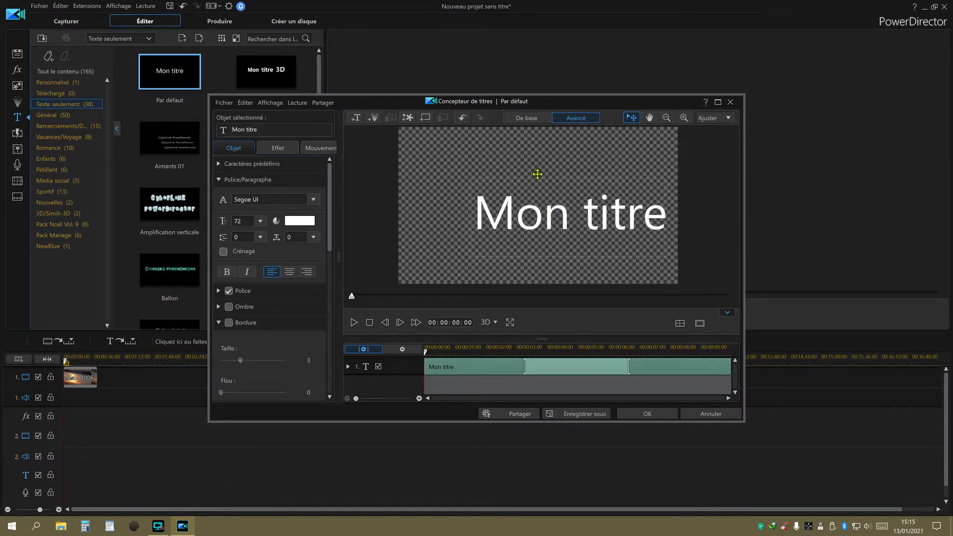
click(512, 157)
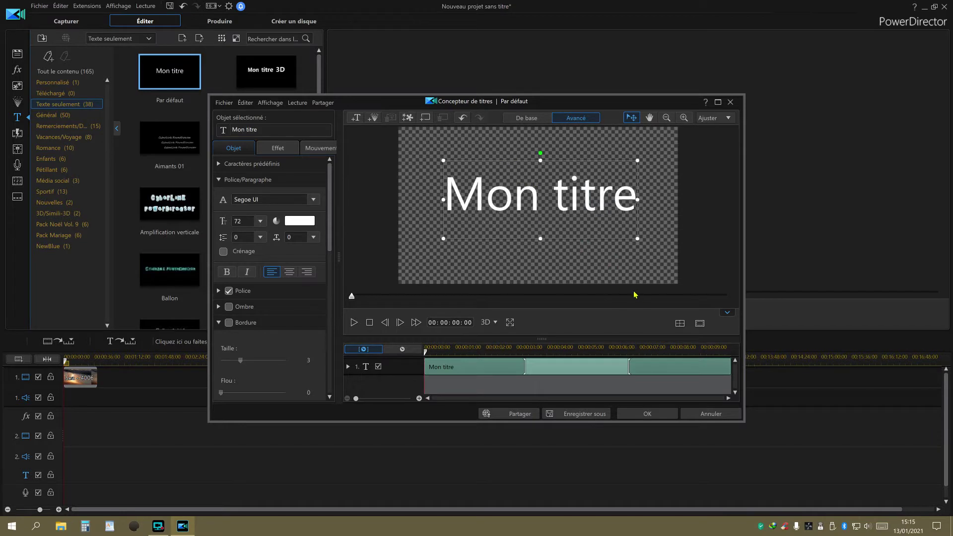
click(680, 324)
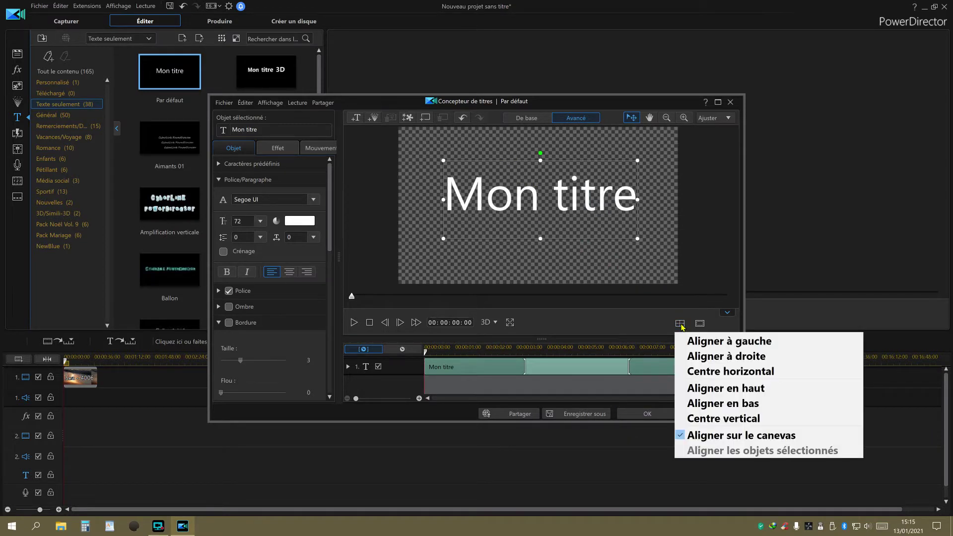
click(718, 376)
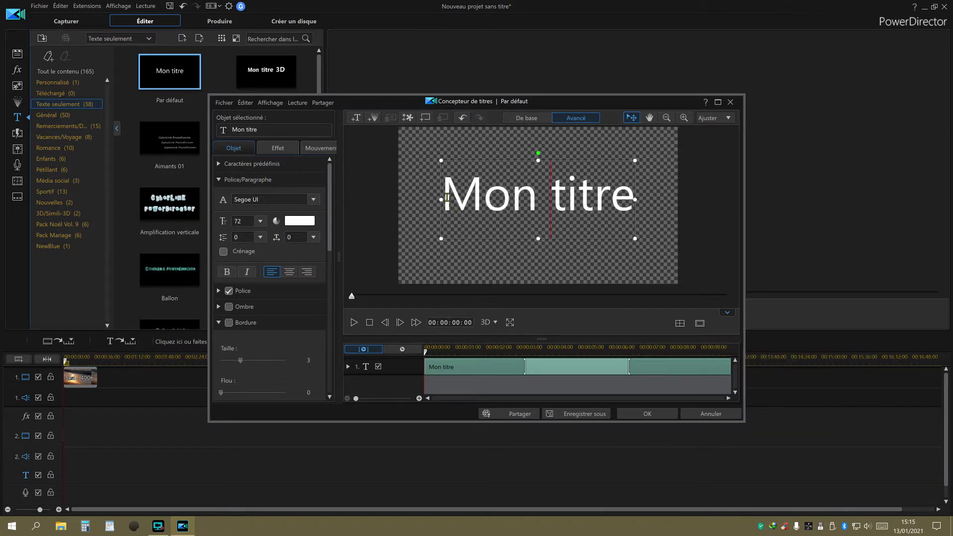
Step: Replace the title text "Mon titre" with "imaginaire"
drag(447, 196, 638, 199)
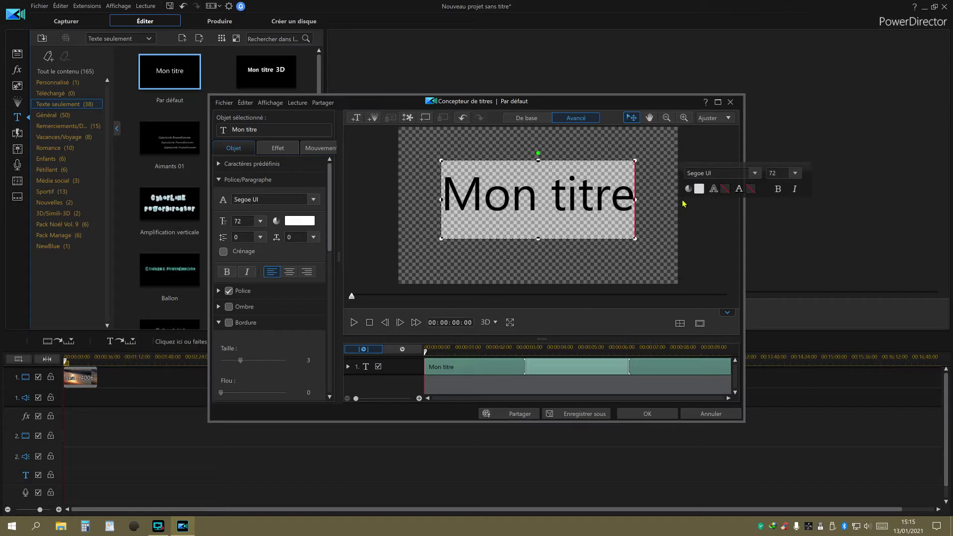
key(BackSpace)
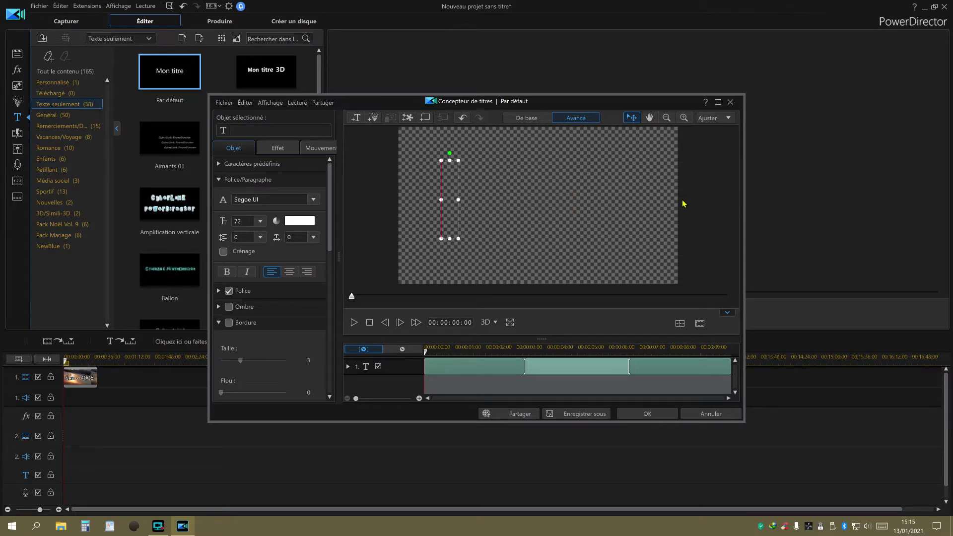
text(imago)
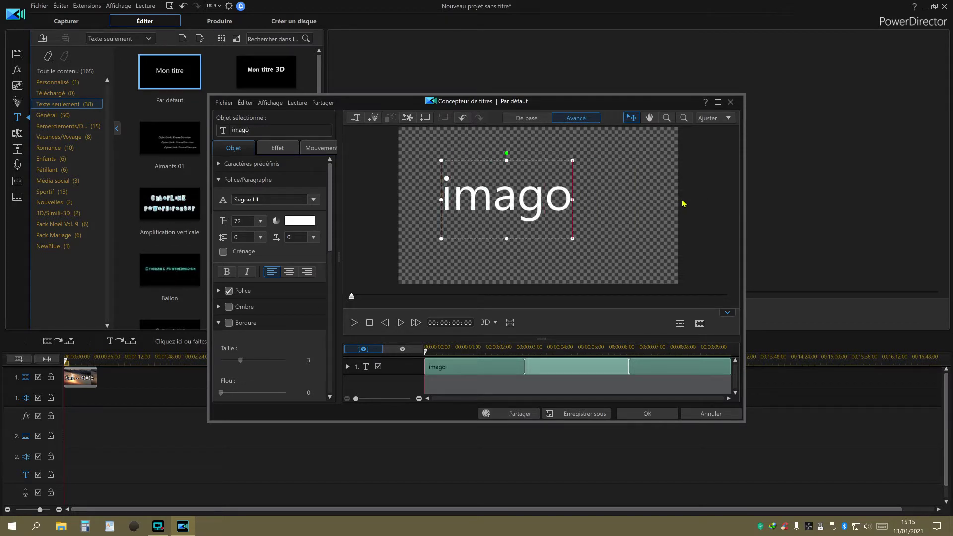
key(BackSpace)
text(inai)
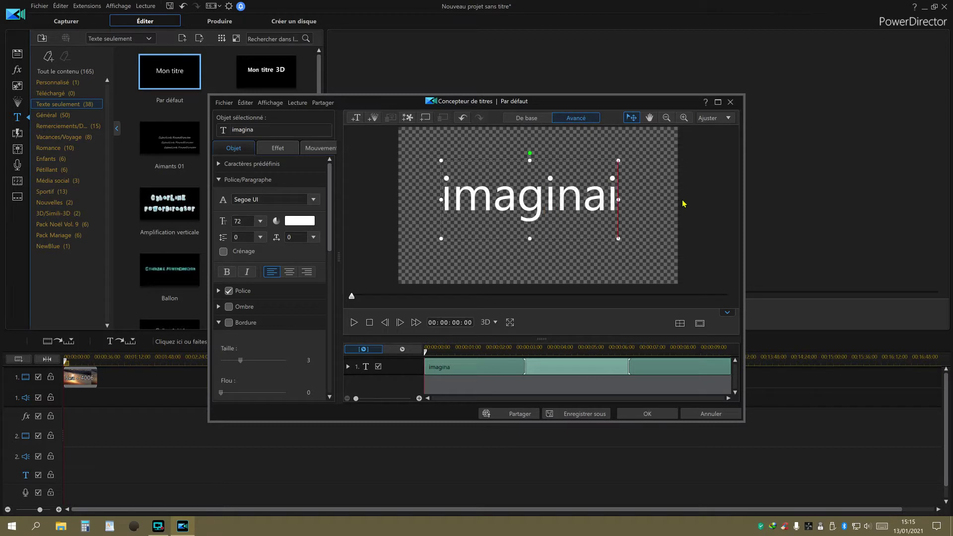
text(re)
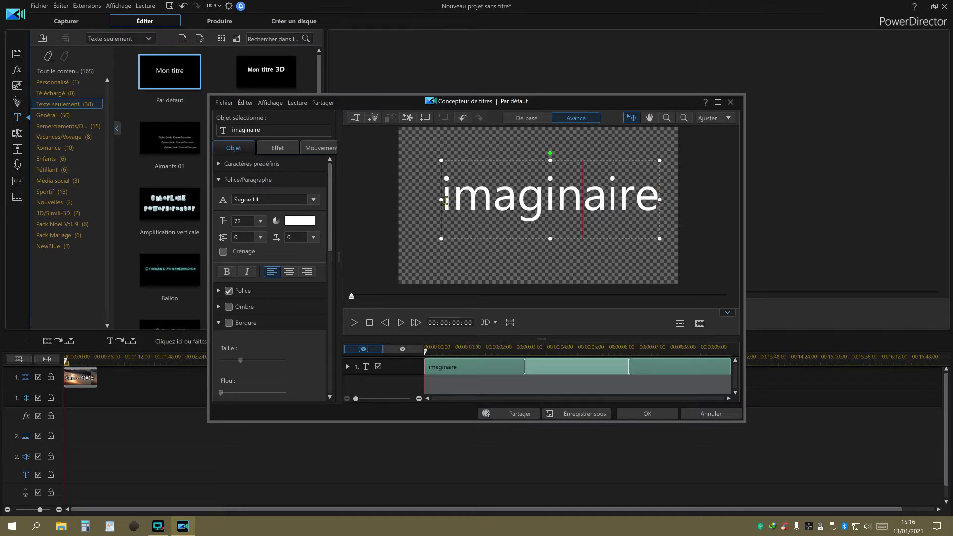
Step: Enable a border on the whole "imaginaire" text and set the border size to 1
drag(445, 201, 655, 205)
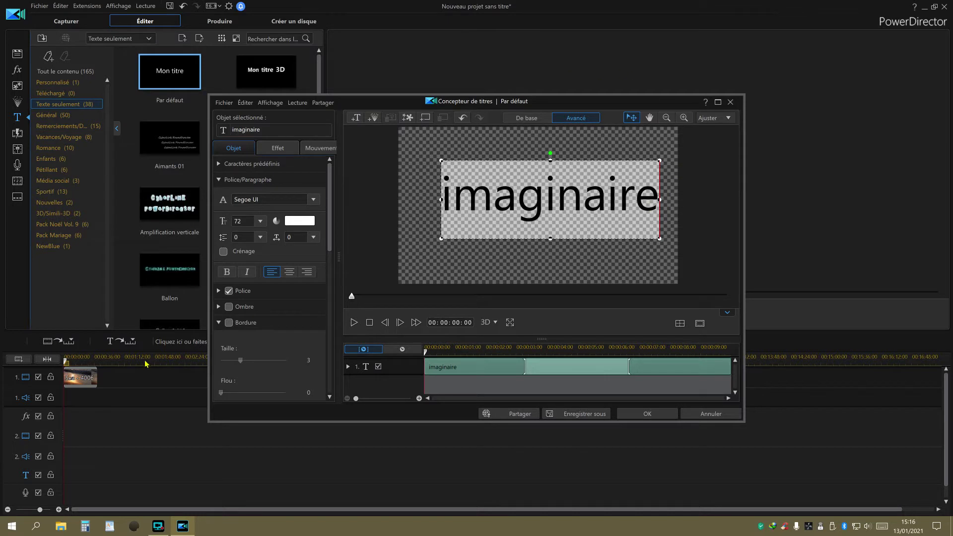
scroll(331, 246, down, 2)
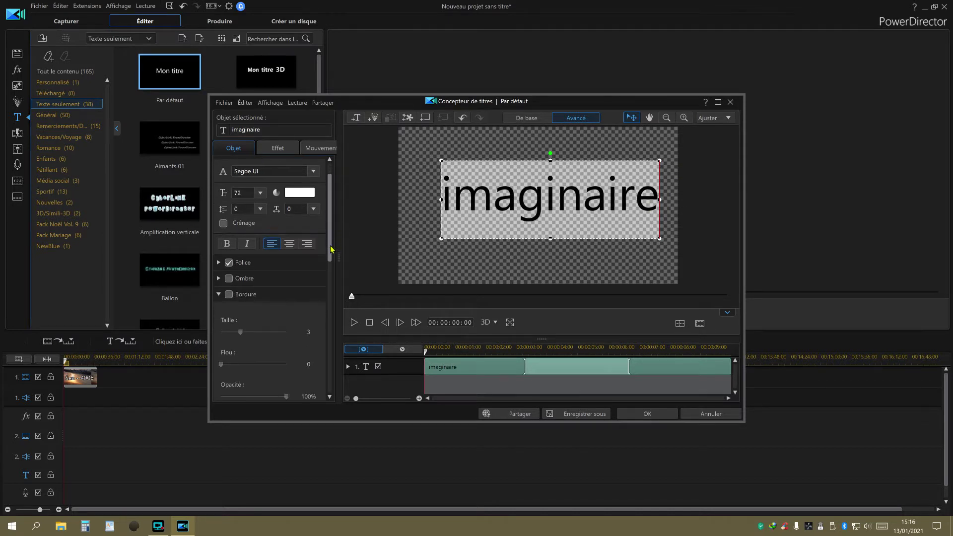
click(229, 294)
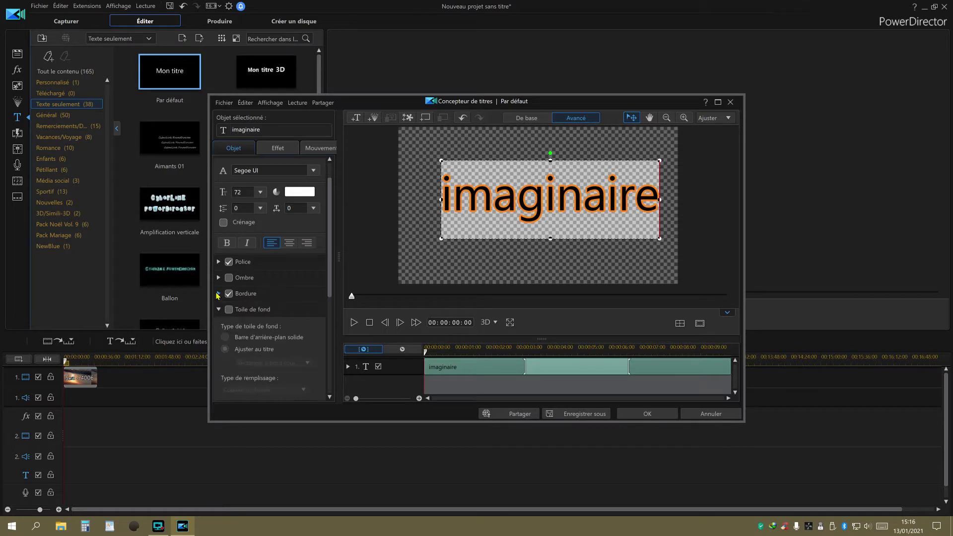
scroll(245, 295, down, 4)
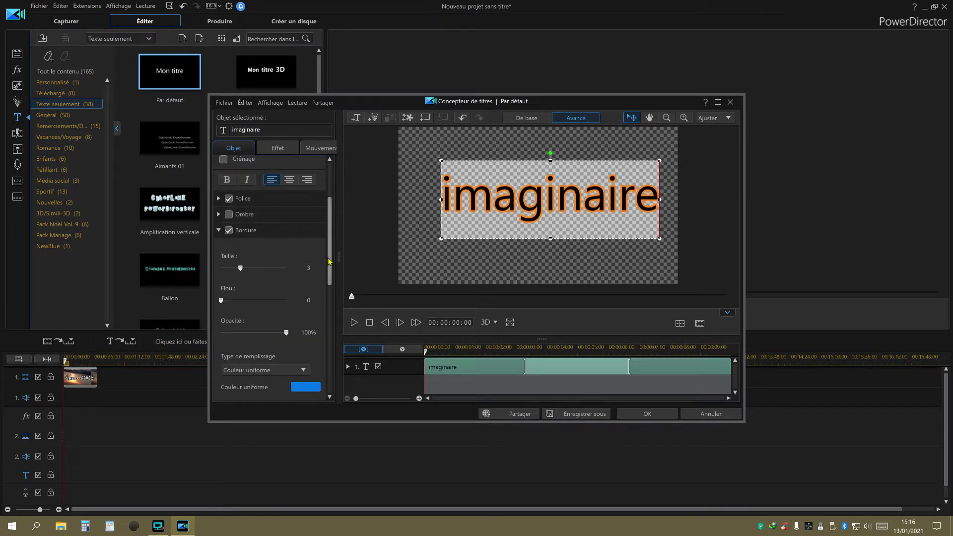
scroll(328, 260, down, 2)
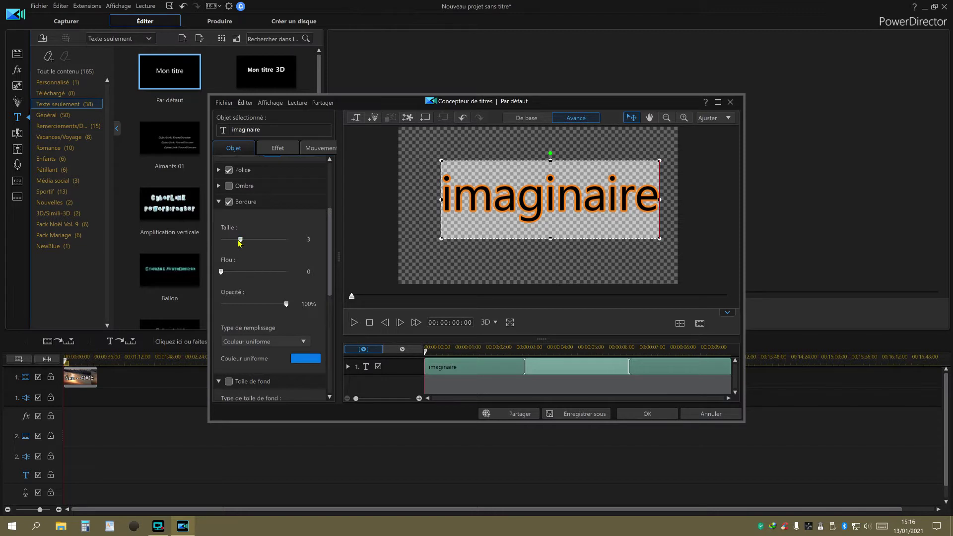
drag(240, 240, 230, 242)
Step: Set the uniform colour of the text border to black
click(310, 359)
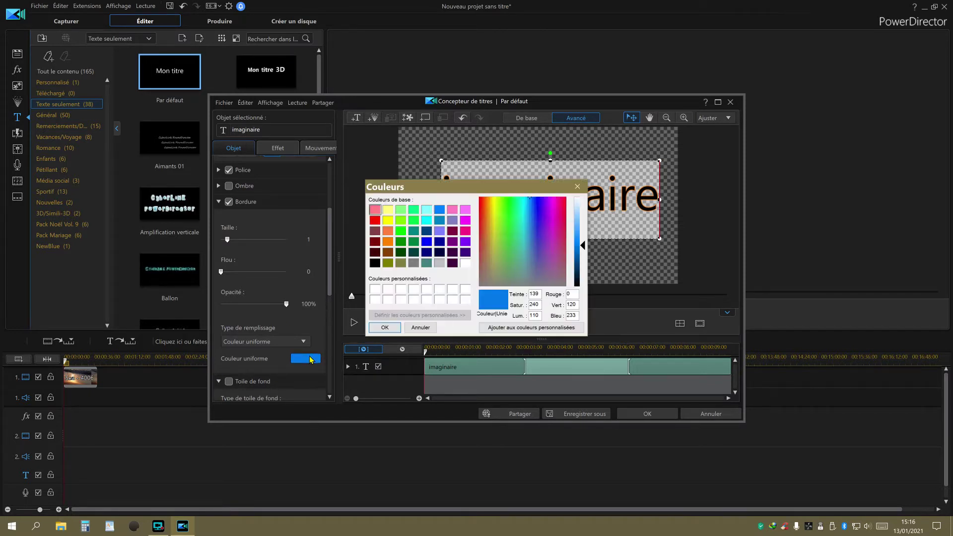
click(375, 264)
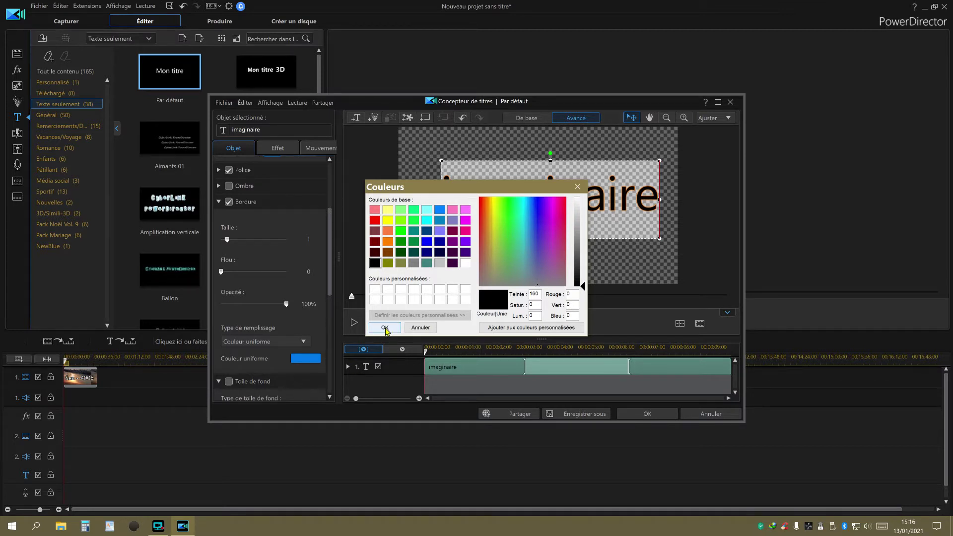
click(385, 328)
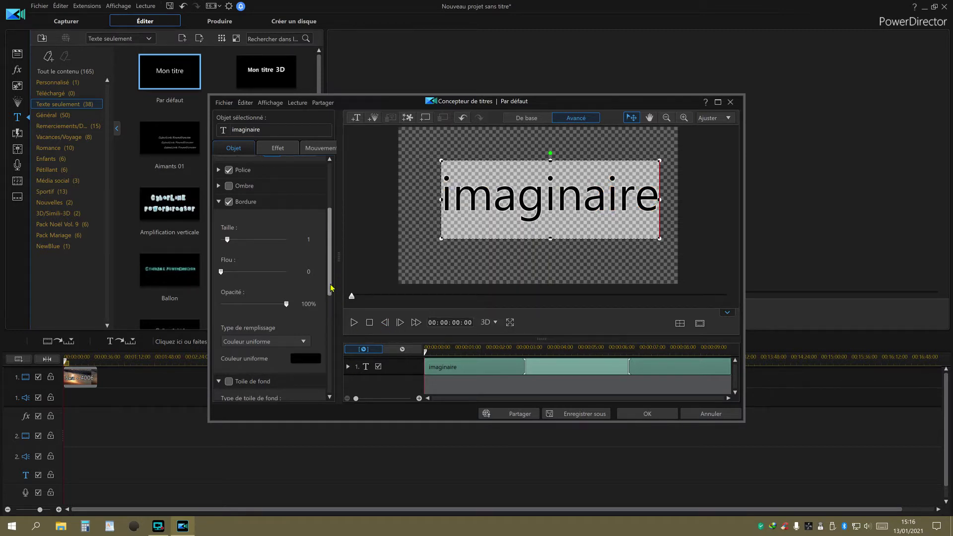
Step: Lower the font fill opacity of the "imaginaire" text to 0%, keeping the border enabled
drag(330, 283, 333, 193)
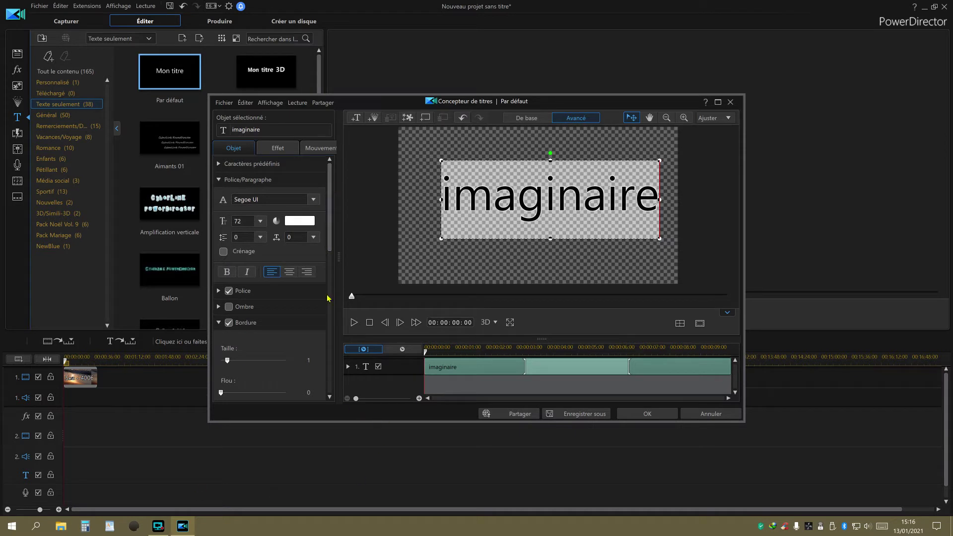
click(219, 180)
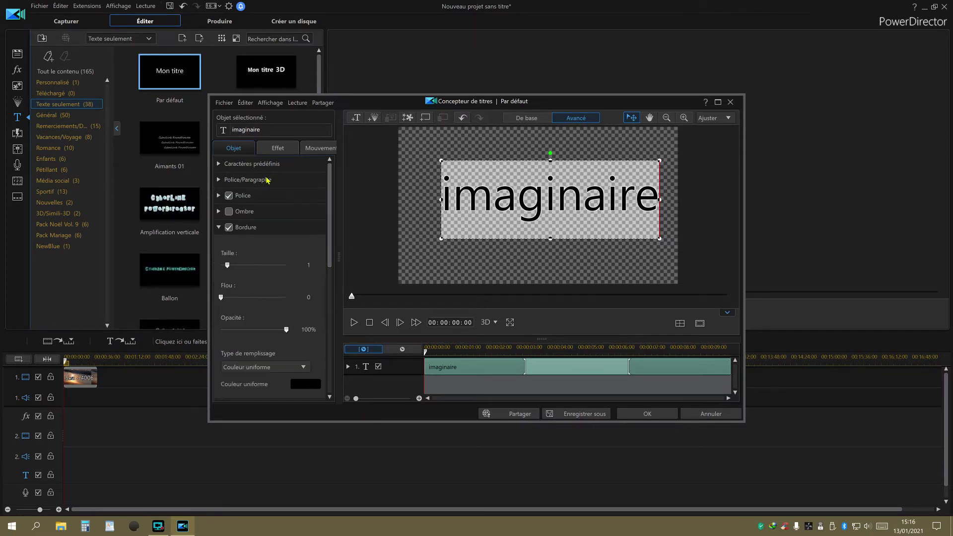
click(245, 197)
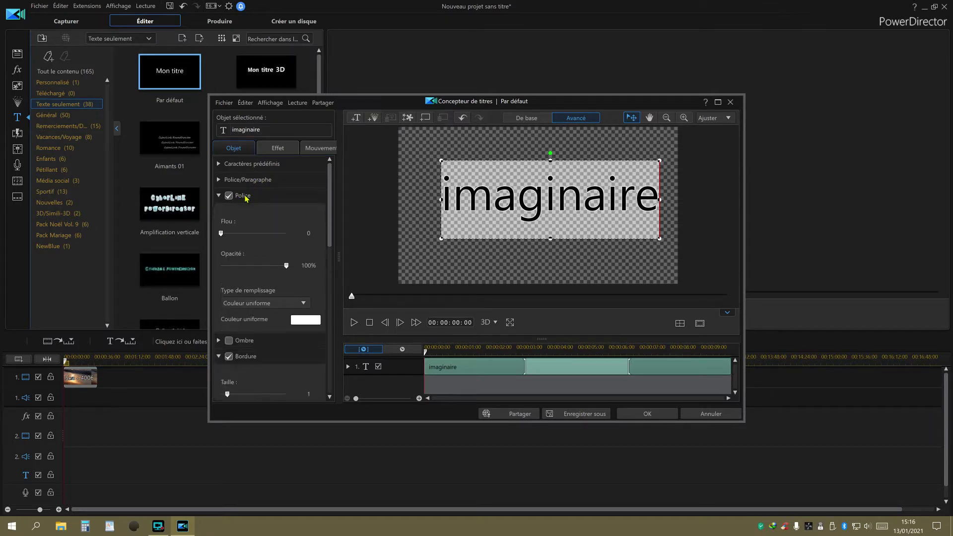
click(244, 197)
click(245, 197)
scroll(328, 249, down, 1)
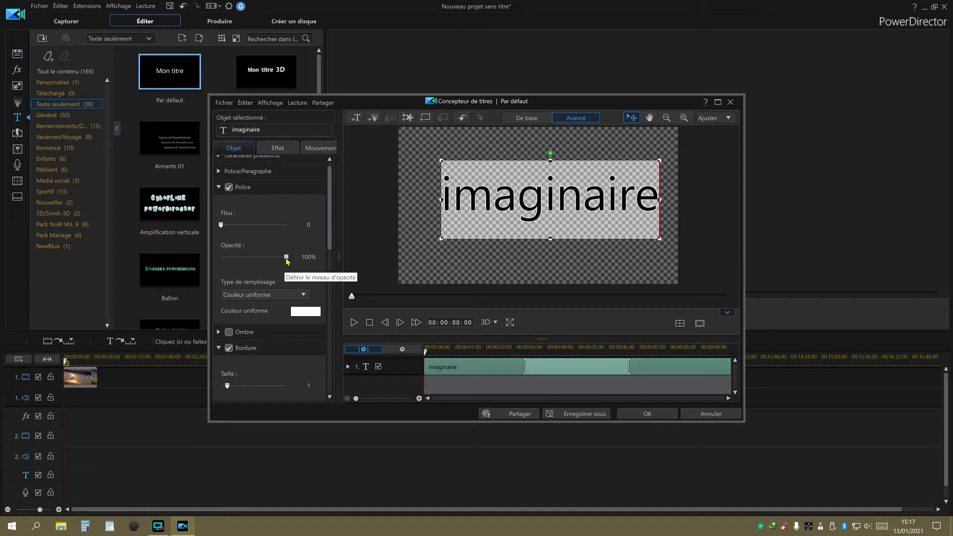
drag(287, 258, 213, 262)
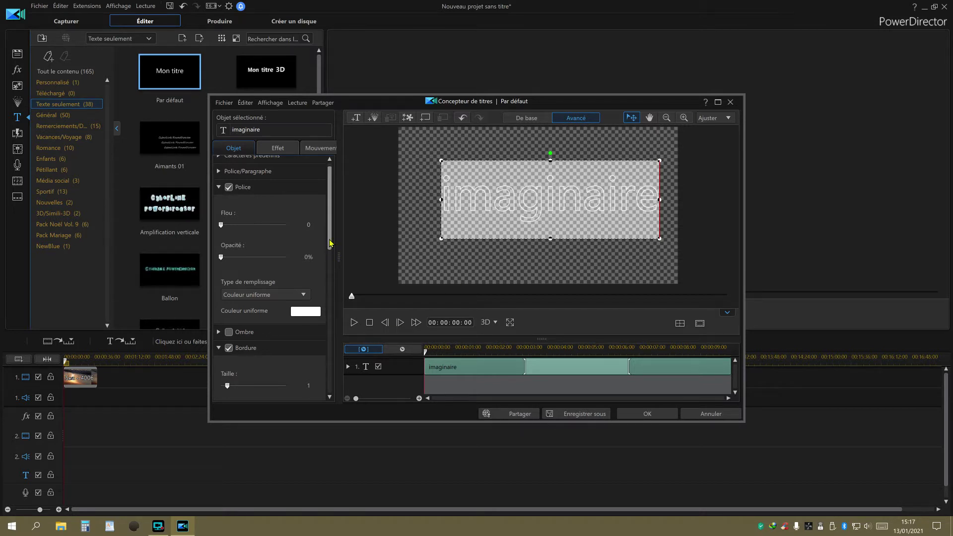
drag(330, 243, 348, 191)
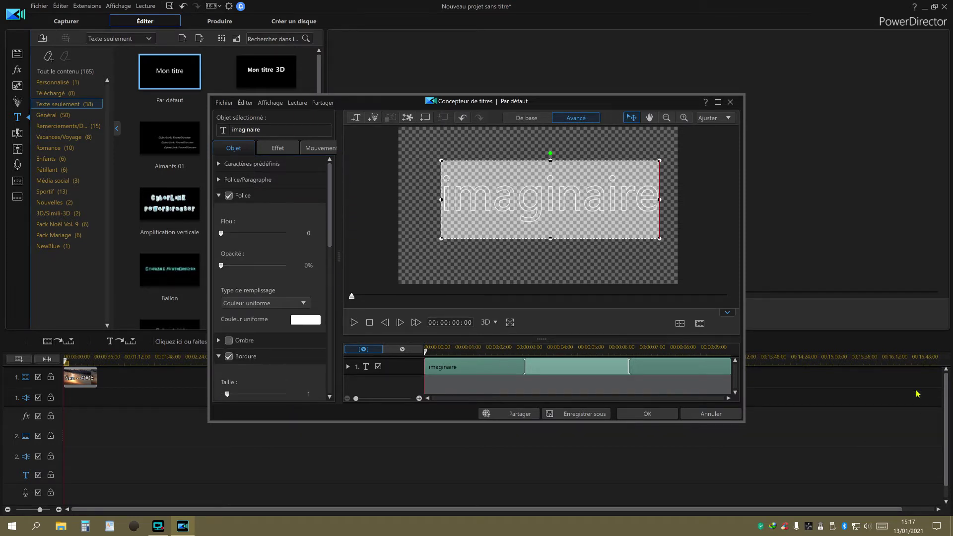
Step: Start saving the title as a custom template, and cancel at the template name prompt
click(648, 414)
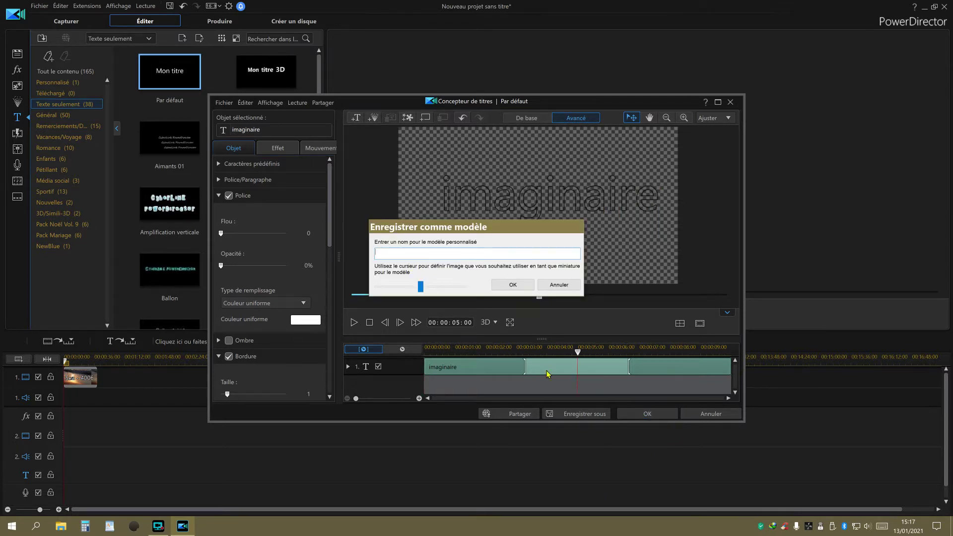
click(559, 285)
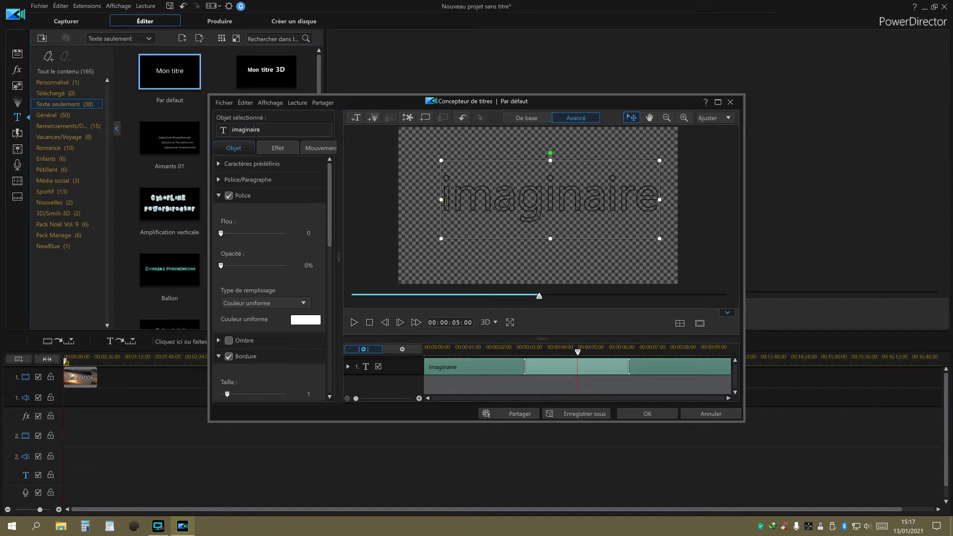
Step: Apply the Feu special effect to the whole "imaginaire" text
drag(446, 201, 663, 202)
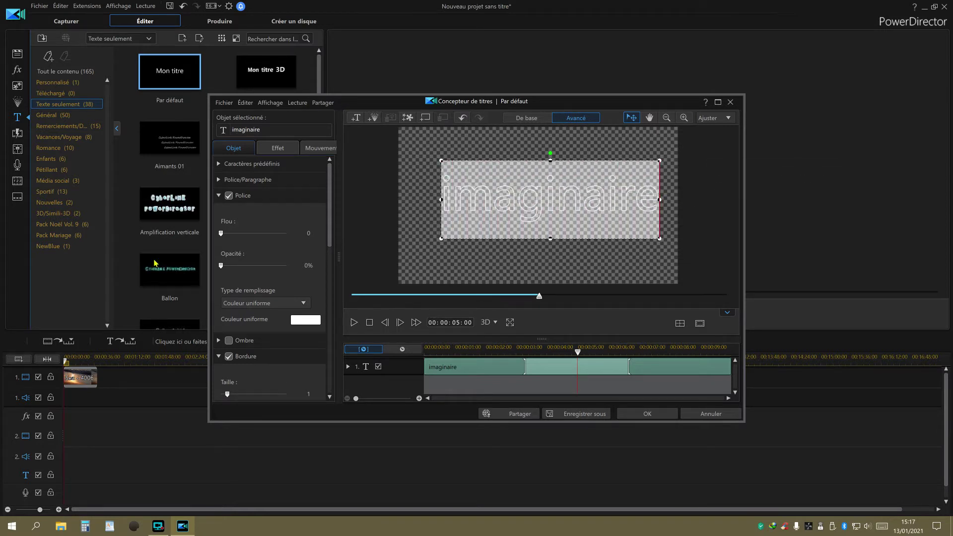
click(314, 149)
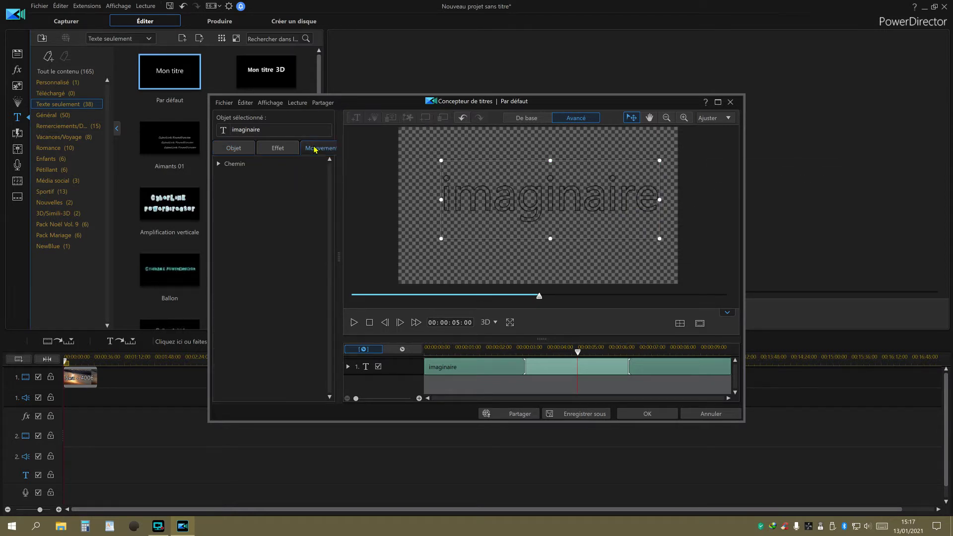
click(219, 164)
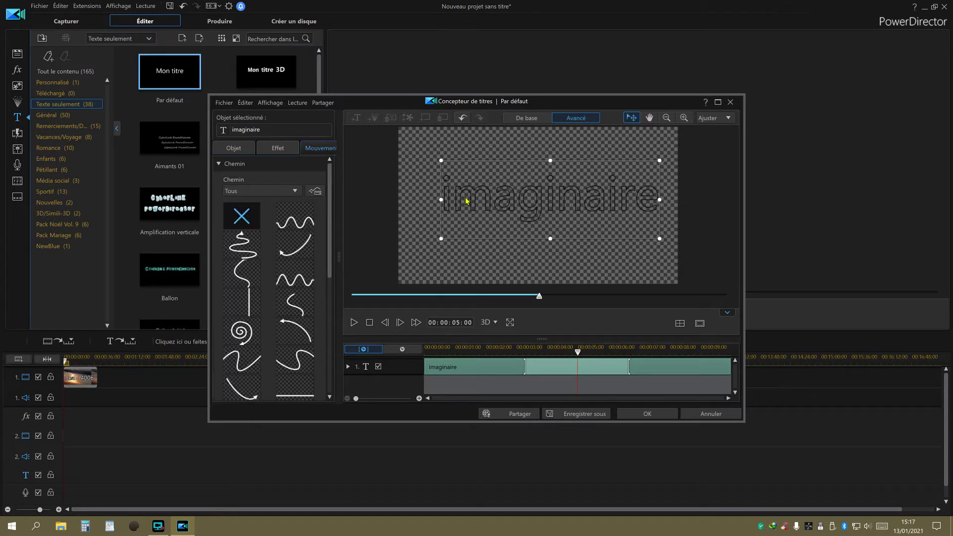
click(276, 149)
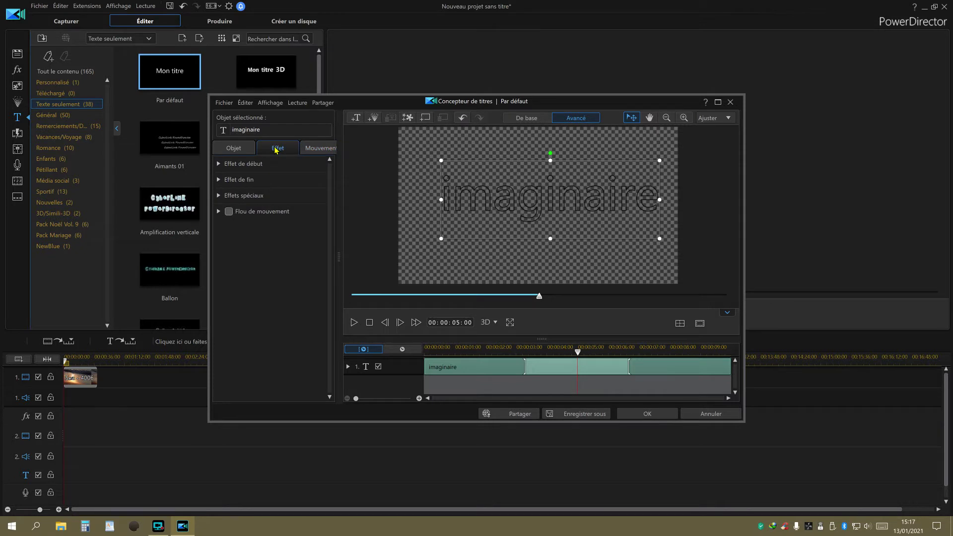
click(218, 196)
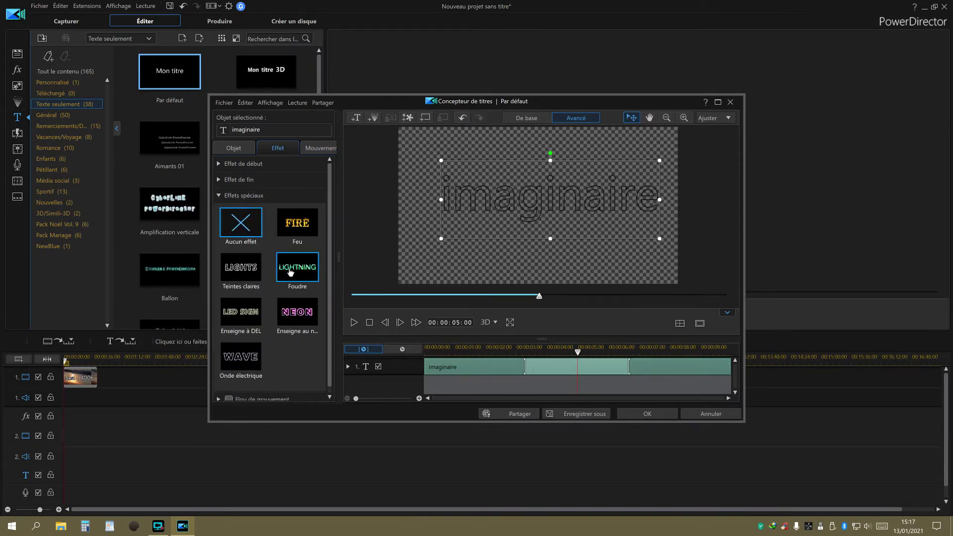
click(296, 224)
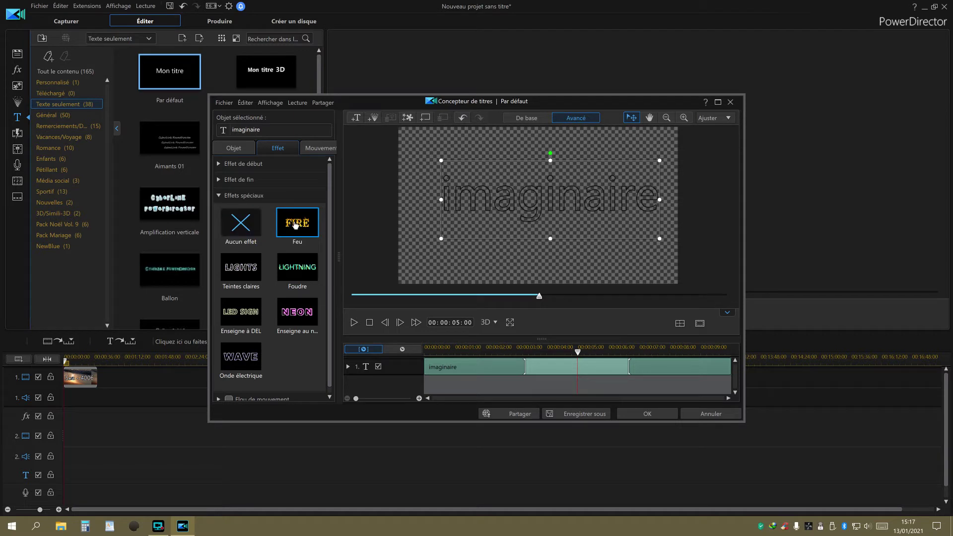
click(544, 222)
scroll(327, 278, down, 3)
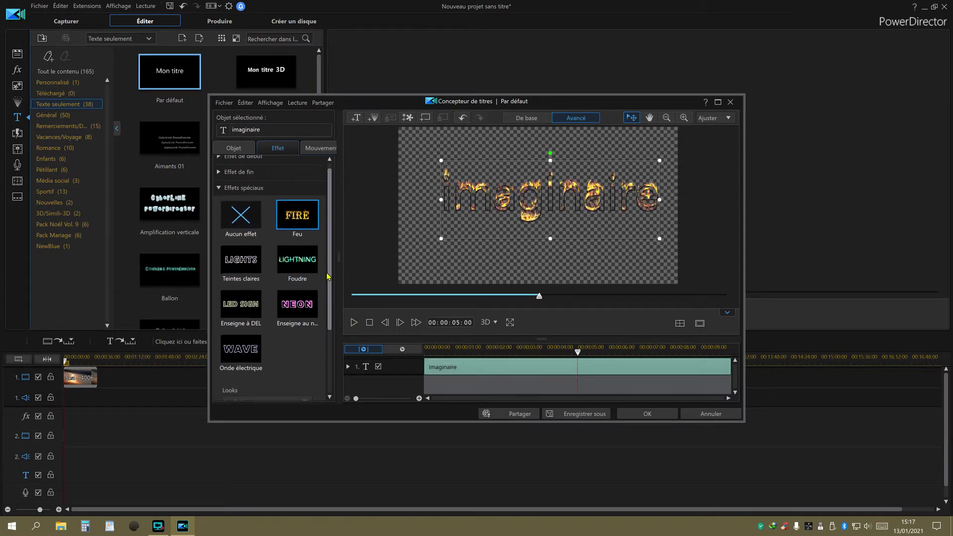
scroll(320, 323, up, 3)
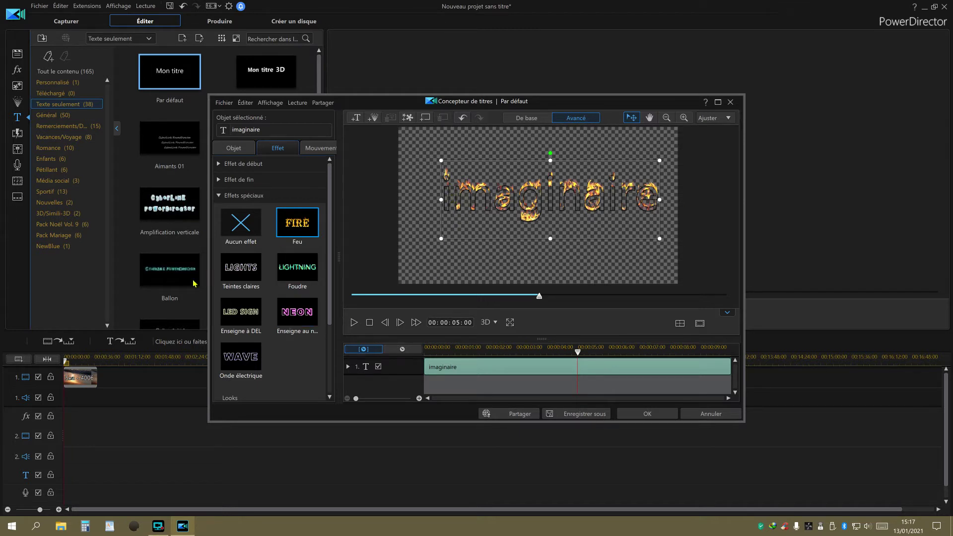
Step: Try to apply a "Défilement ha..." start effect to the "imaginaire" text, and decline the removal of the special effect
mouse_move(328, 271)
mouse_down()
mouse_move(328, 341)
mouse_move(337, 274)
mouse_up()
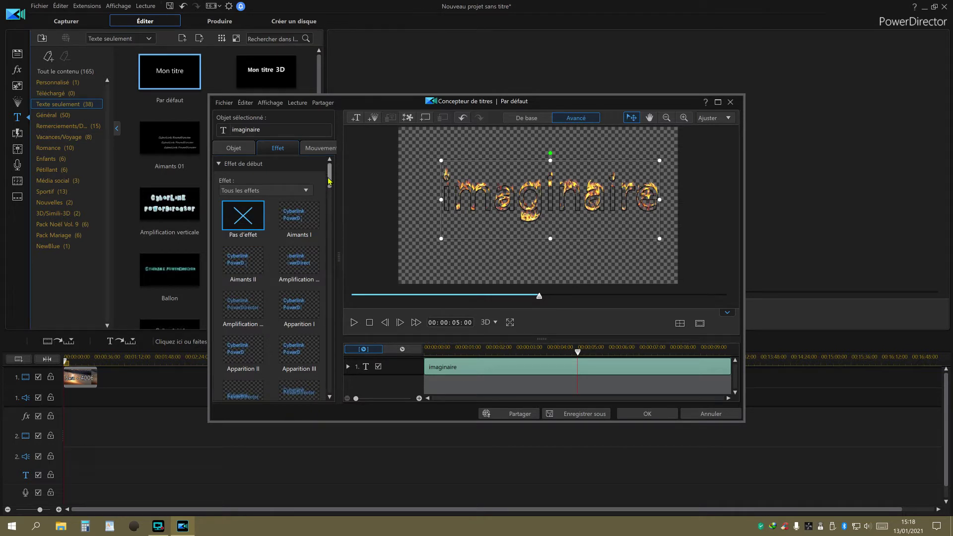
scroll(328, 204, down, 5)
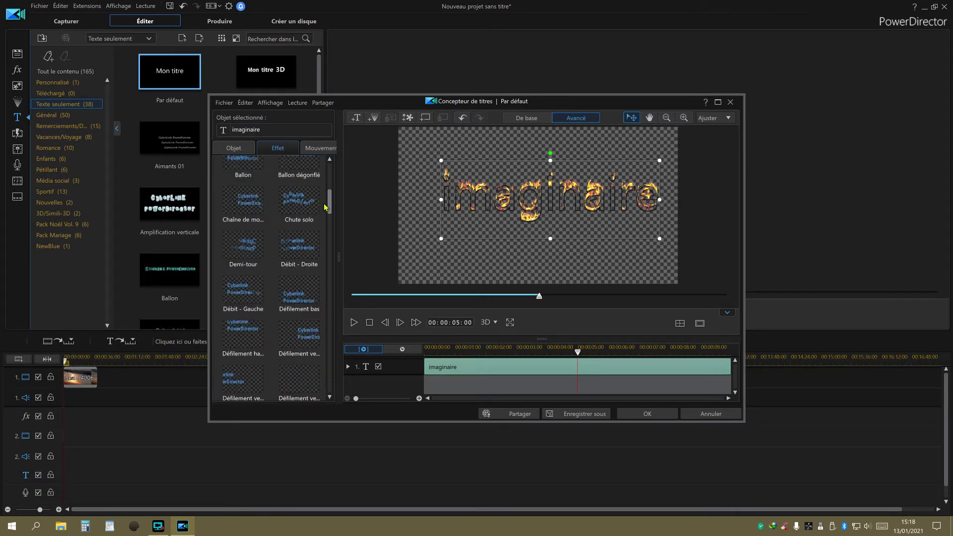
click(240, 333)
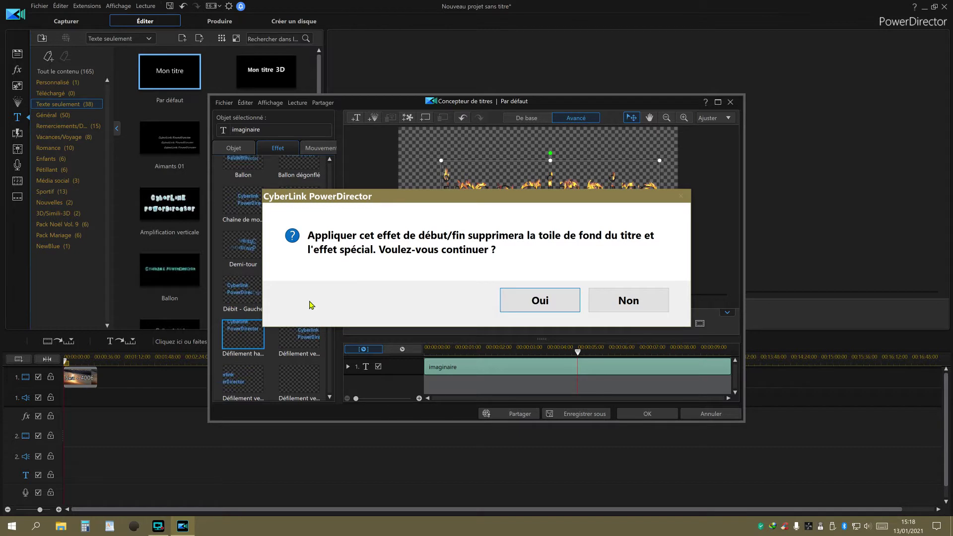
click(629, 299)
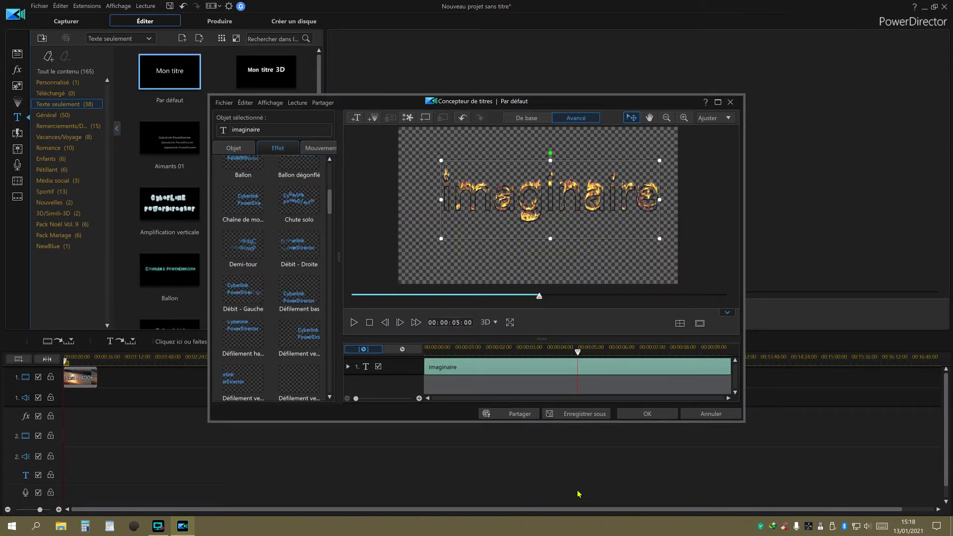
Step: Save the title as the custom template "imaginaire" and place it on the title track with a duration of 00:00:40:01, matching the sea clip
click(645, 414)
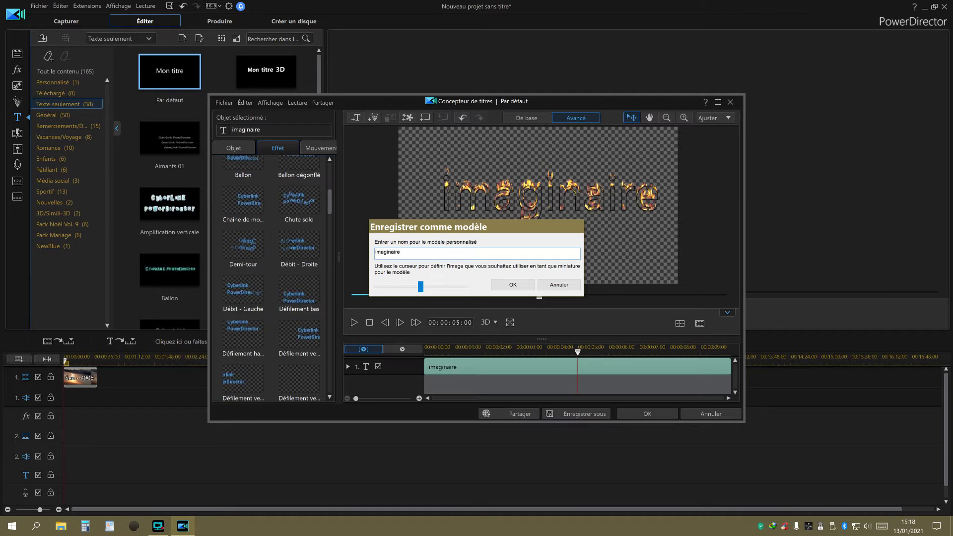
click(512, 287)
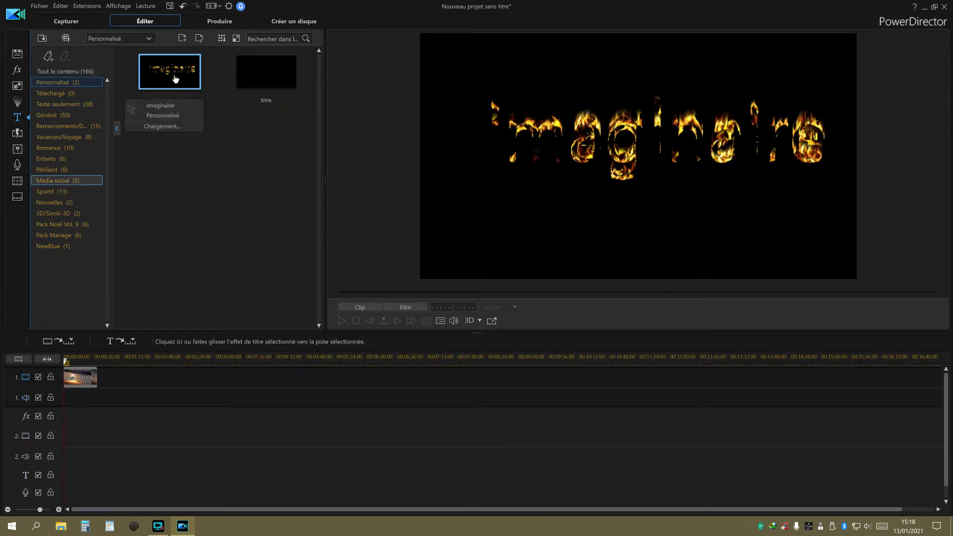
drag(177, 78, 19, 472)
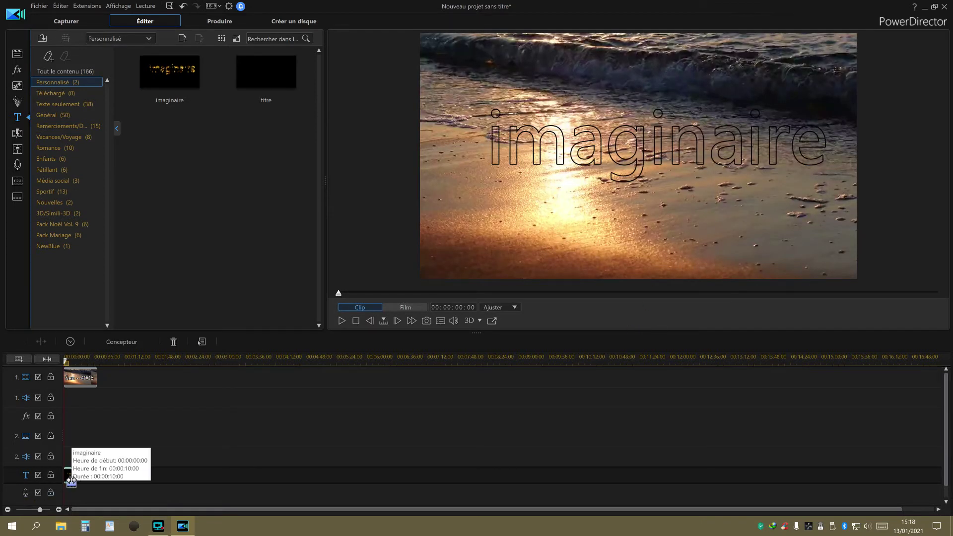
drag(74, 479, 99, 476)
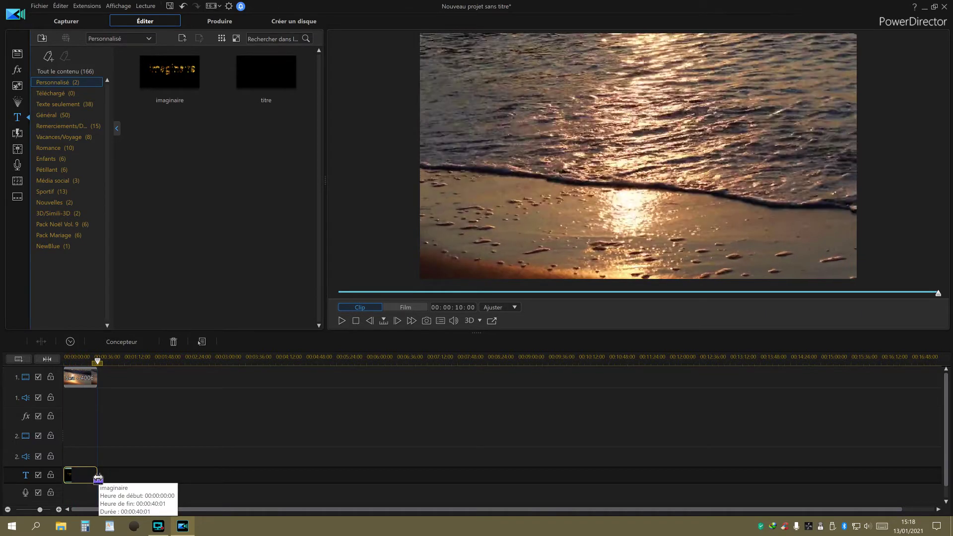
Step: Play the whole film to preview the burning title over the sea clip, and pause it after about 10 seconds
click(408, 308)
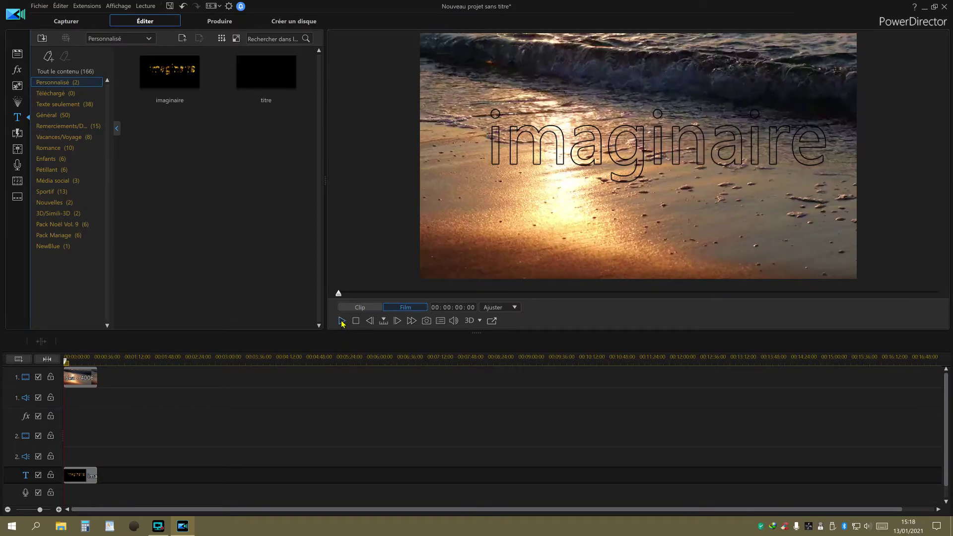
click(341, 321)
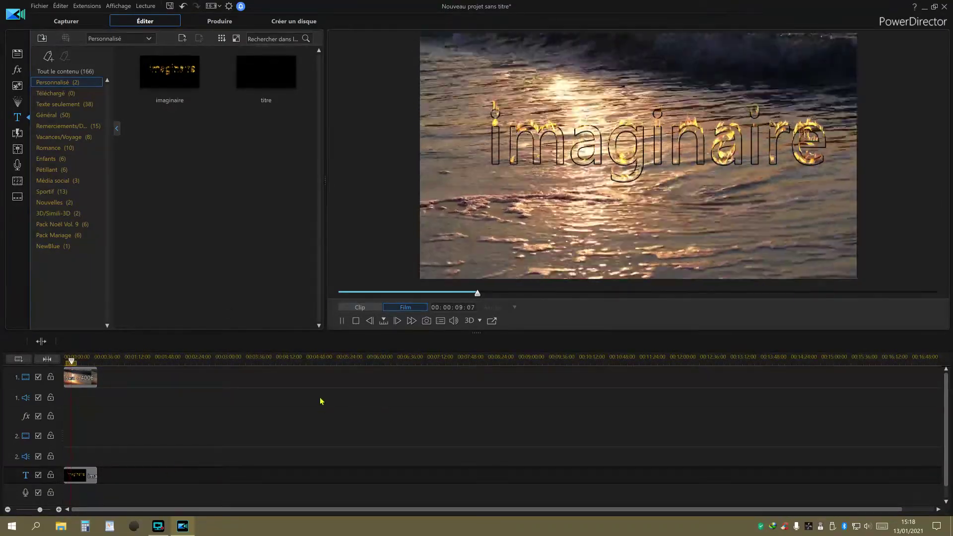
click(342, 320)
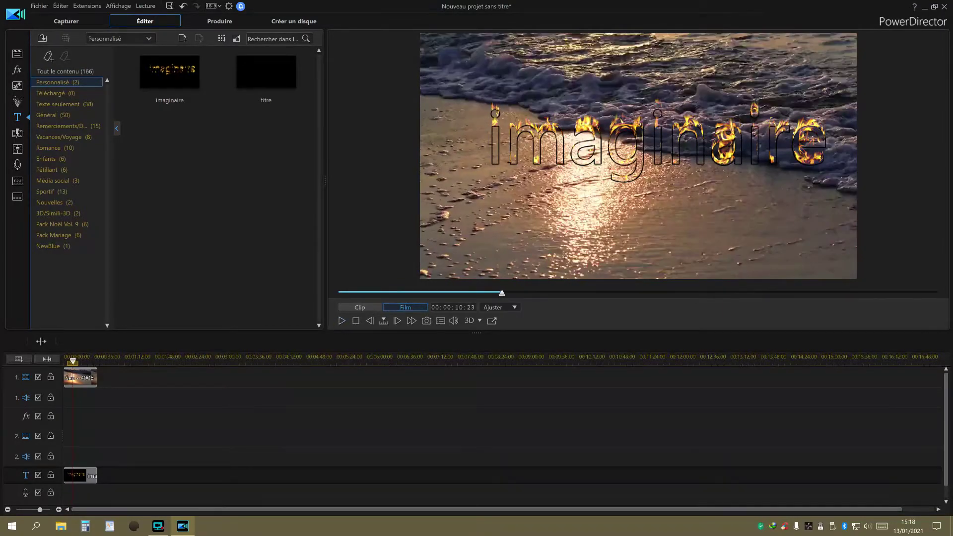
Step: Delete the "imaginaire" title clip from the title track
click(85, 480)
right_click(86, 481)
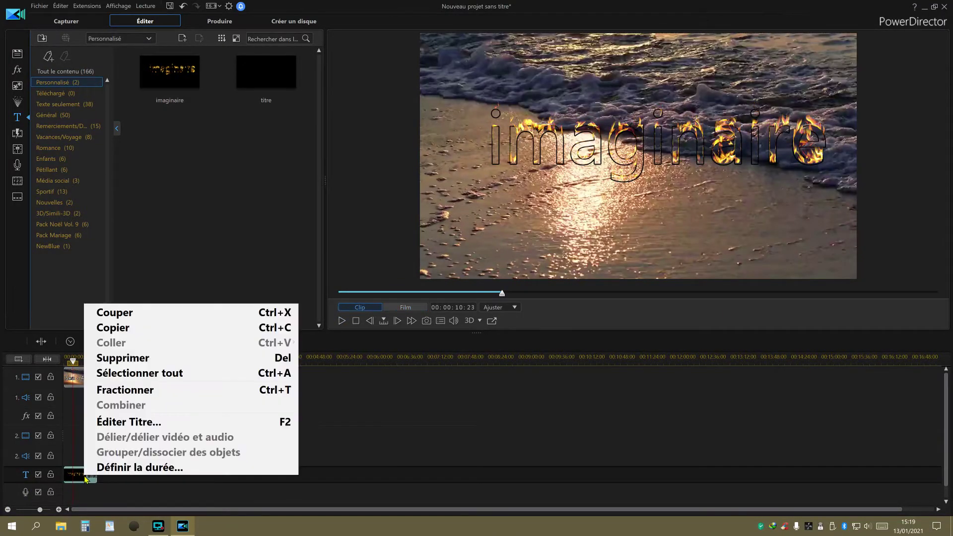
click(111, 358)
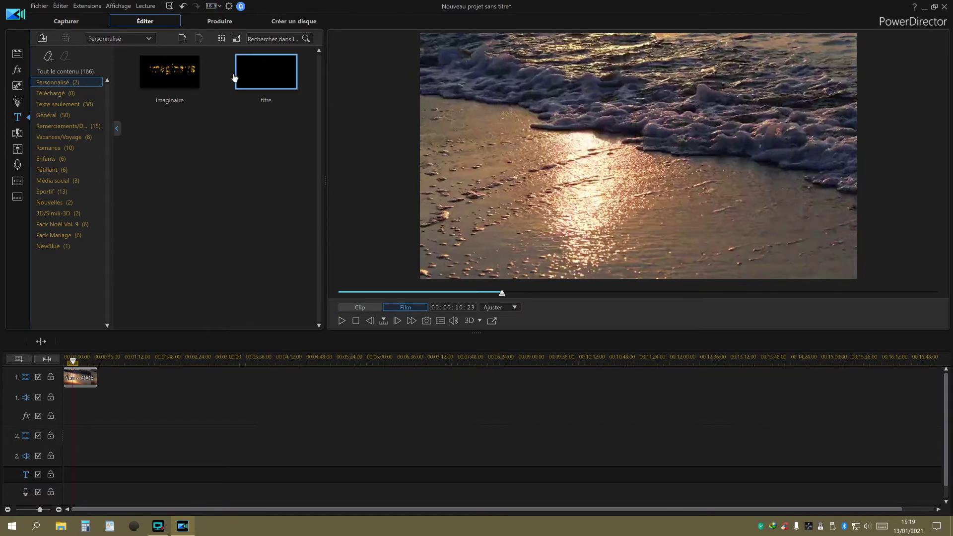
Step: Delete the custom title templates "titre" and "imaginaire" from the library, confirming each removal
right_click(276, 75)
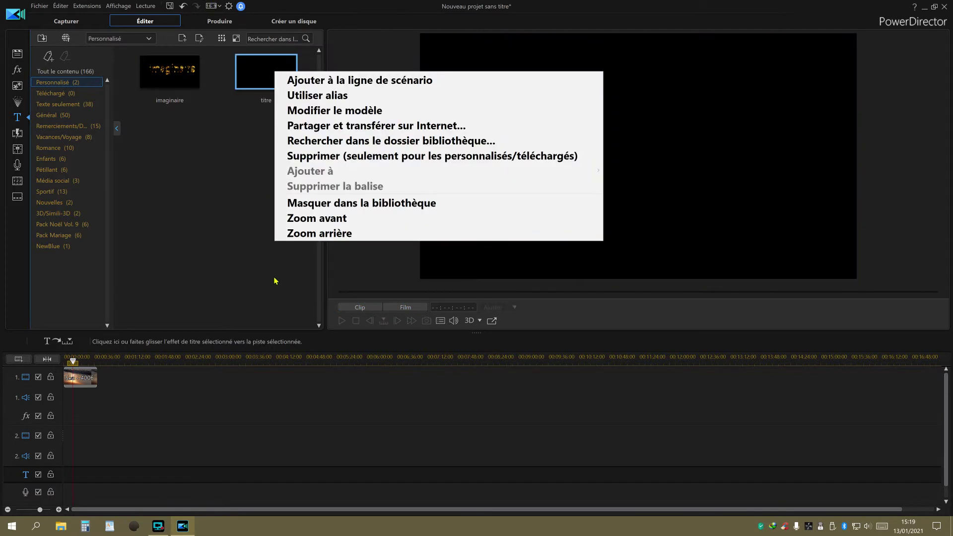
click(338, 155)
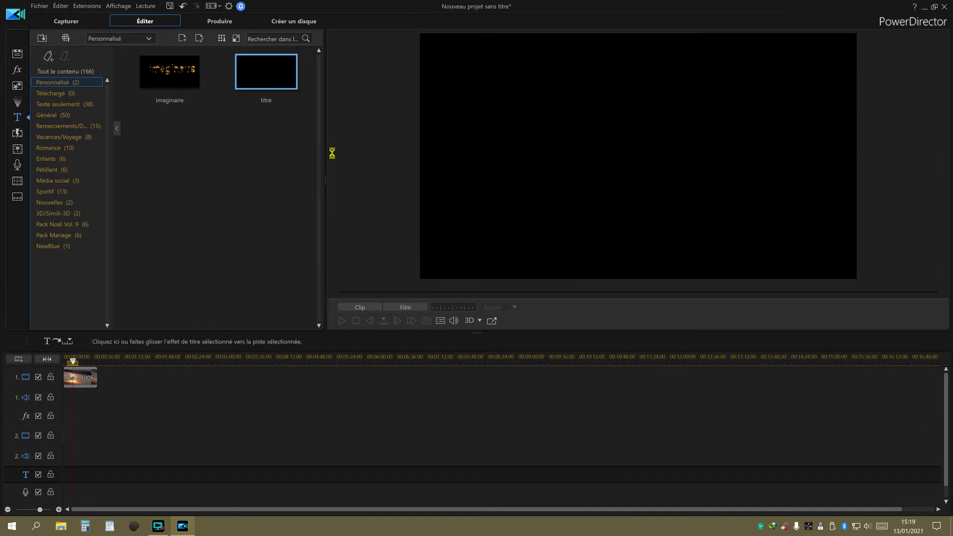
click(517, 298)
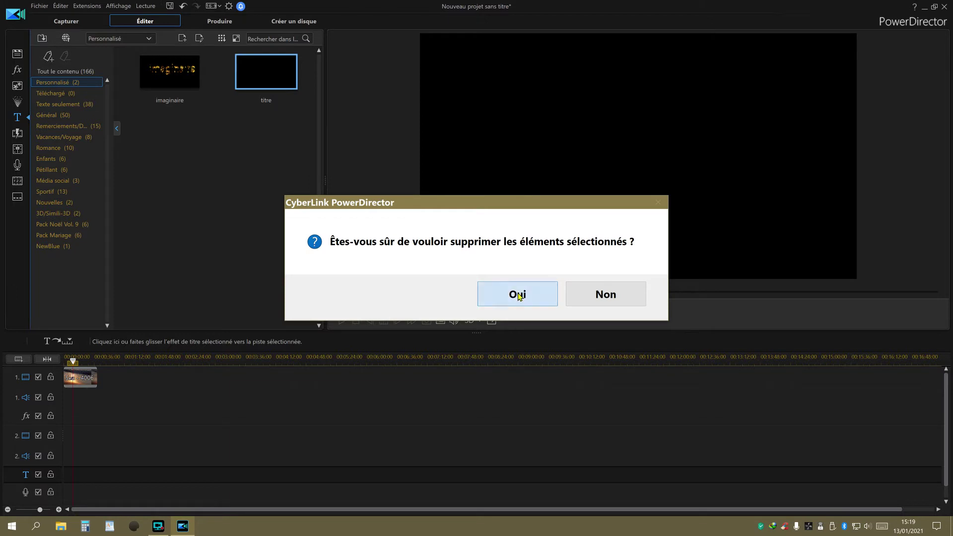
right_click(167, 79)
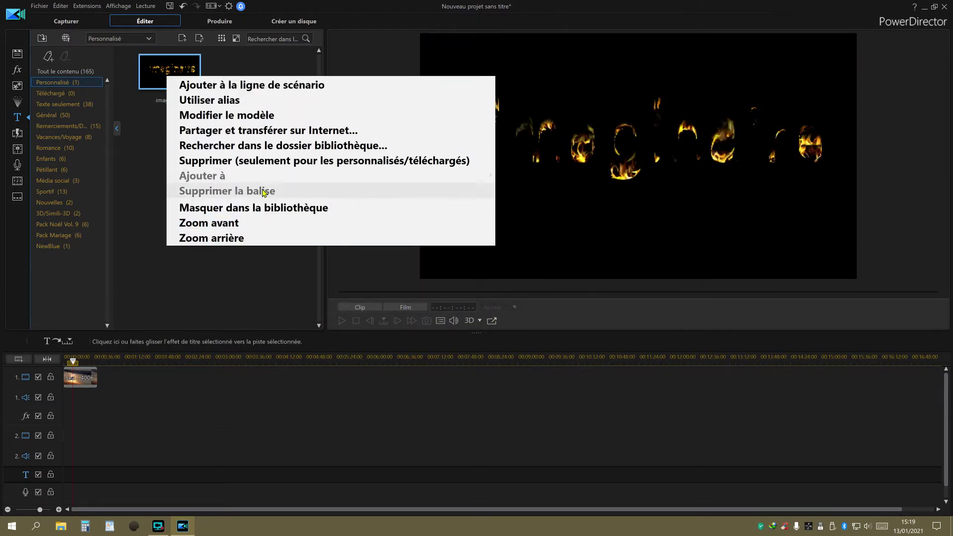
click(247, 161)
click(515, 292)
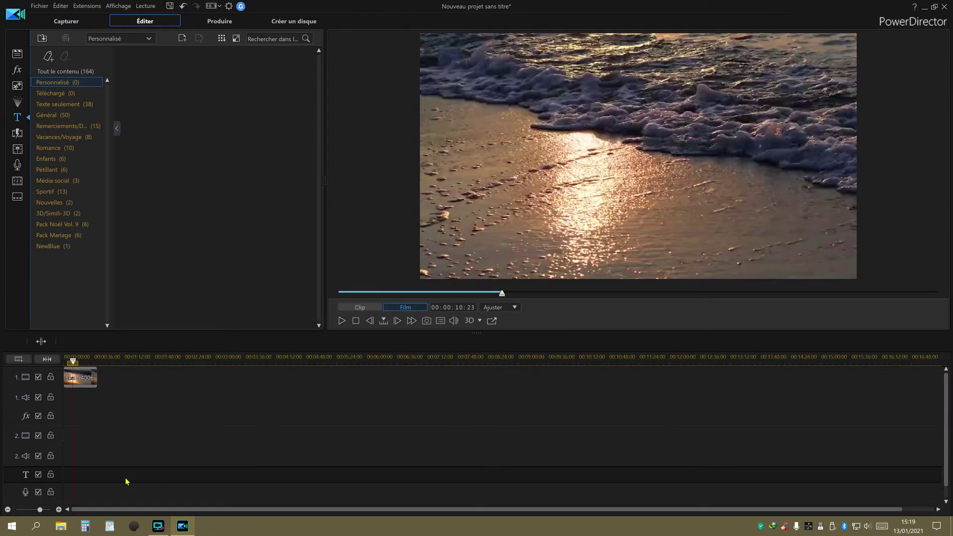
Step: Return the playhead to the start of the timeline and create a new 2D title
click(85, 422)
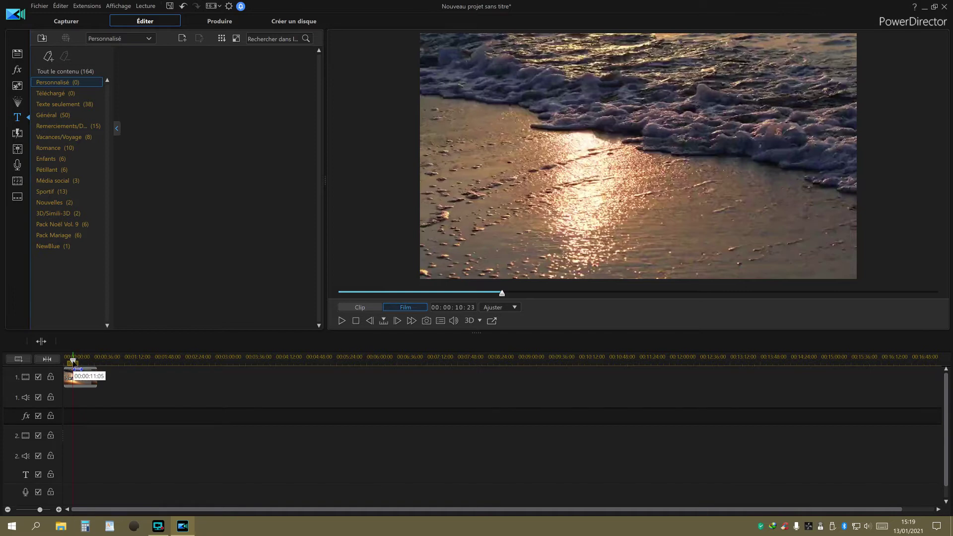
drag(73, 362, 65, 361)
click(147, 447)
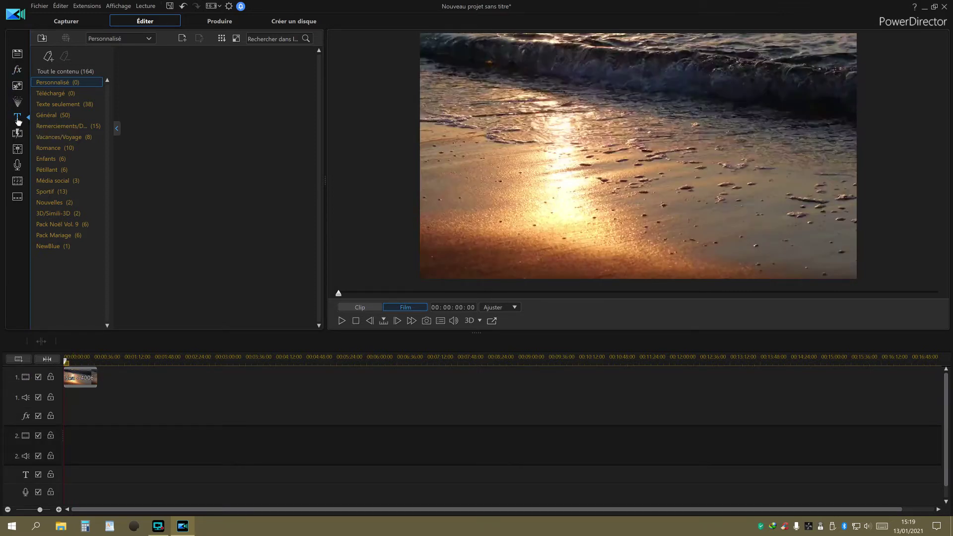
click(182, 39)
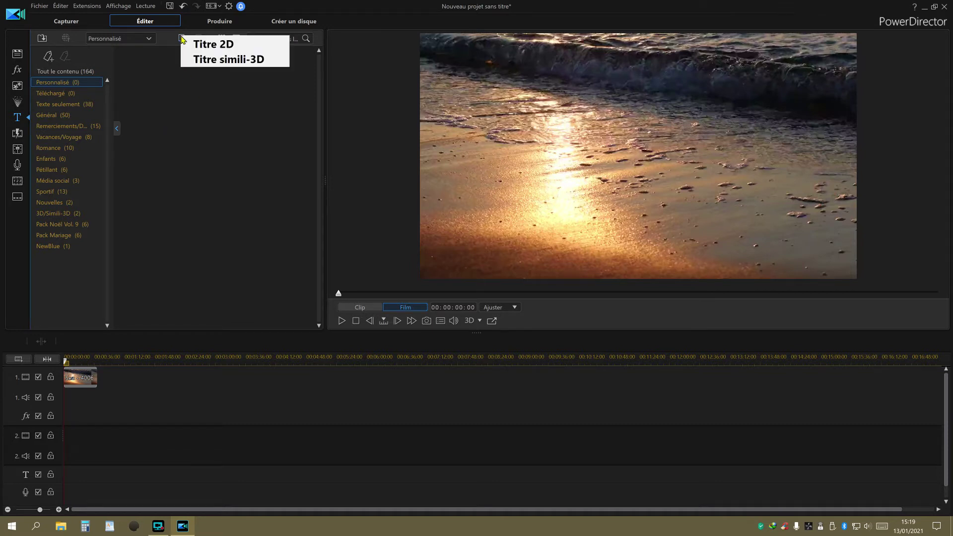
click(211, 45)
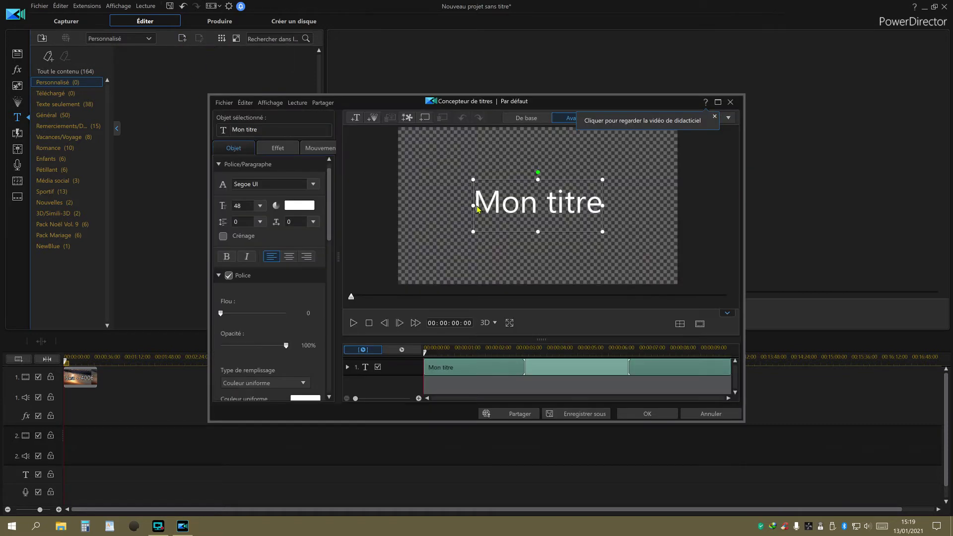
Step: Replace the default "Mon titre" text with "Imaginaire"
drag(478, 208, 625, 249)
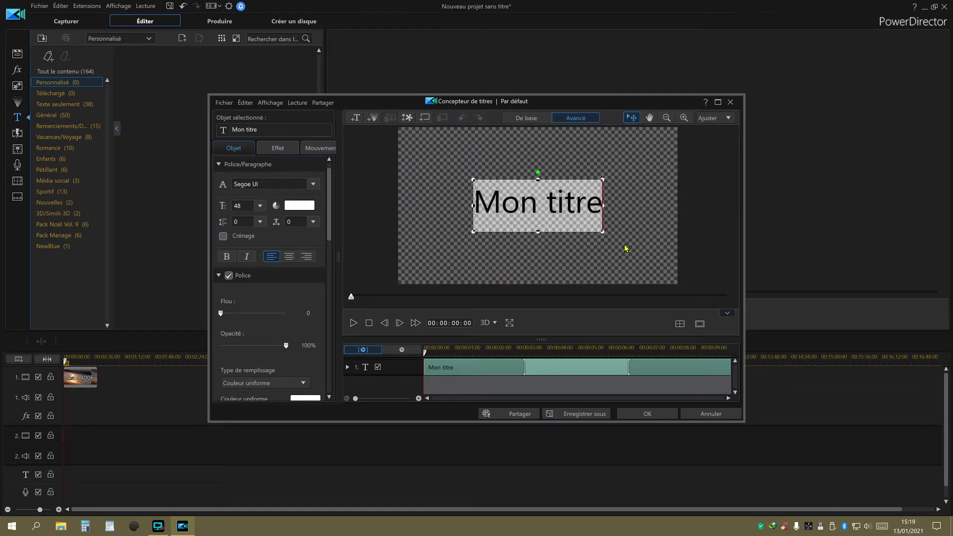
key(Delete)
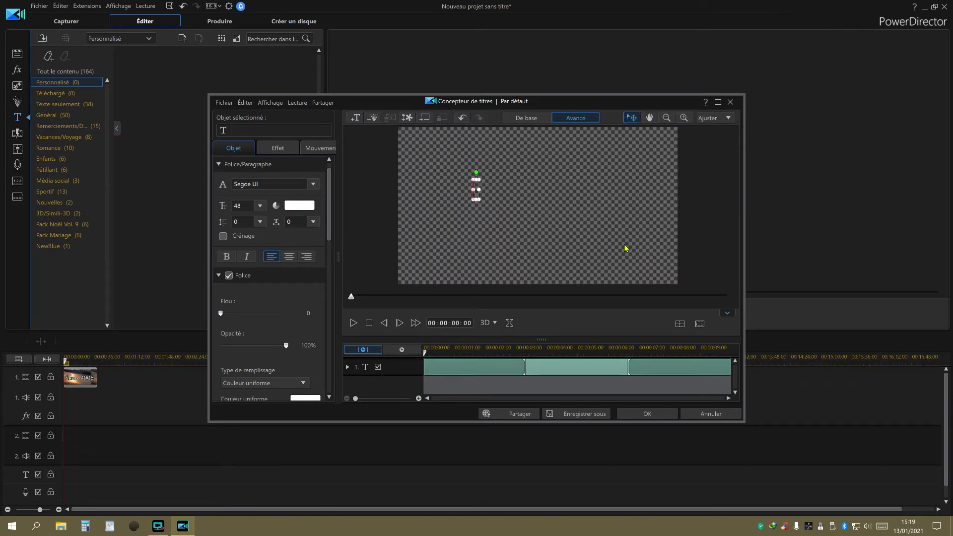
text(Imag)
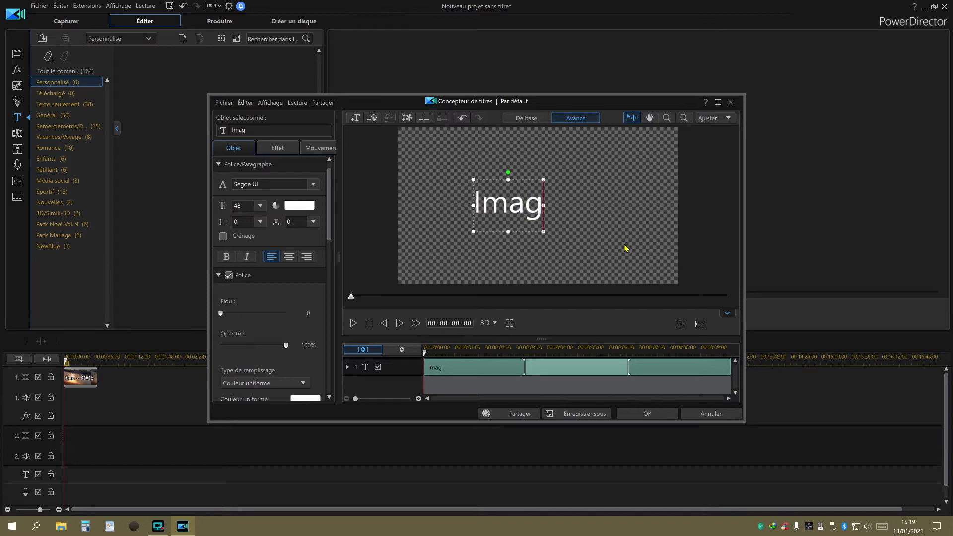
text(inaire)
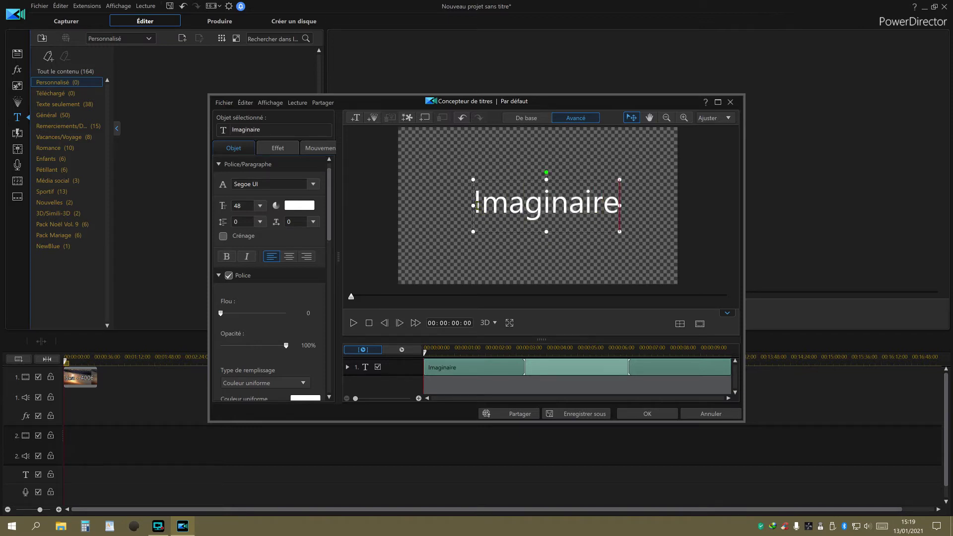
Step: Set the font size of the whole "Imaginaire" text to 72
drag(477, 205, 620, 211)
right_click(582, 215)
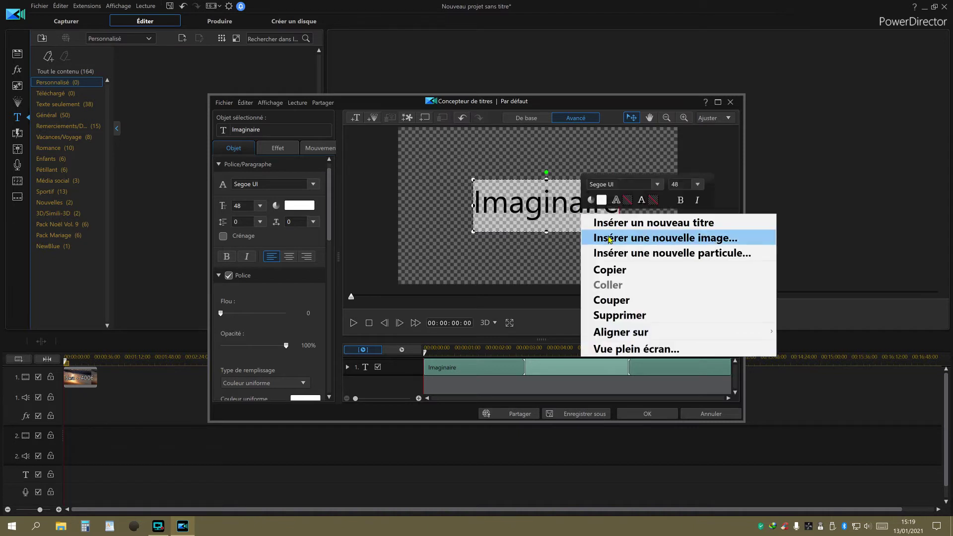
click(698, 184)
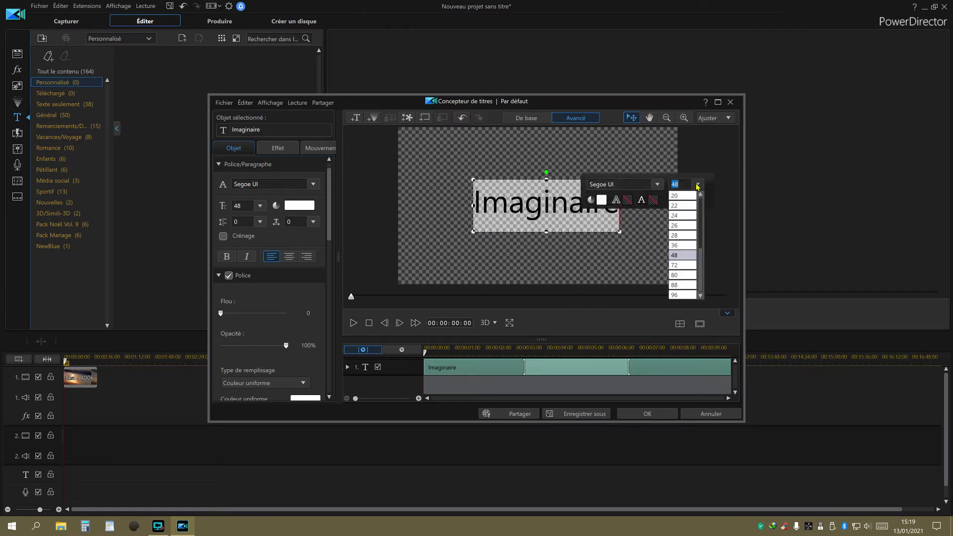
click(683, 265)
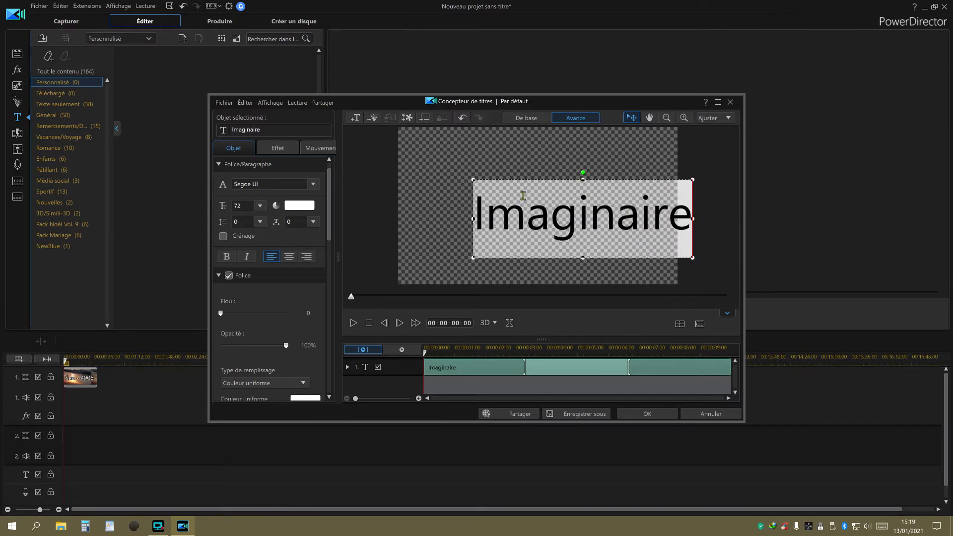
Step: Move the title back inside the frame and center it horizontally on the canvas
click(529, 177)
drag(529, 178, 464, 170)
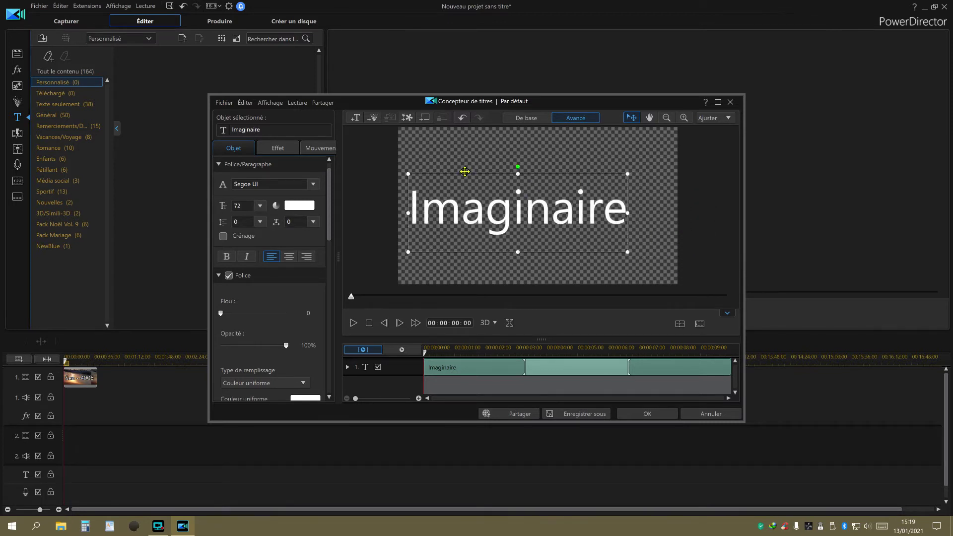
click(681, 324)
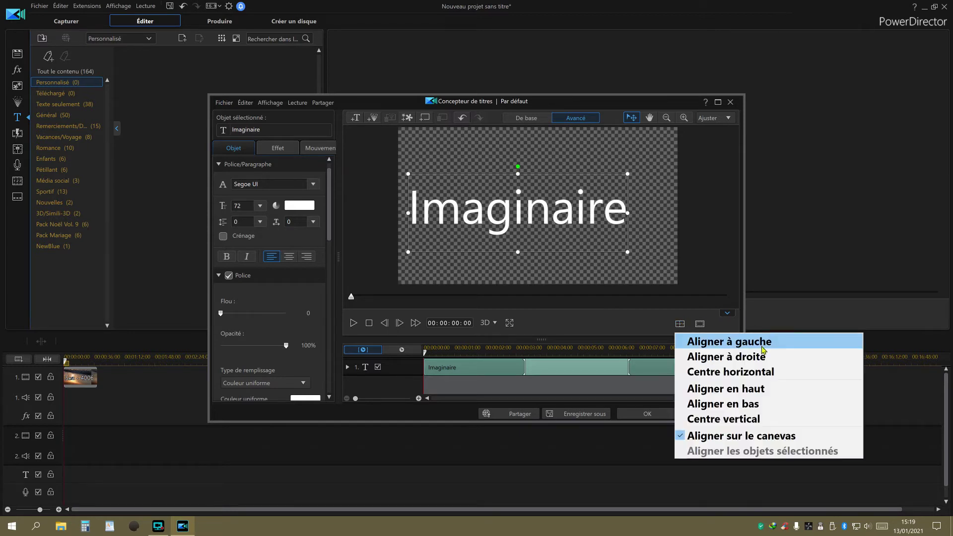
click(741, 373)
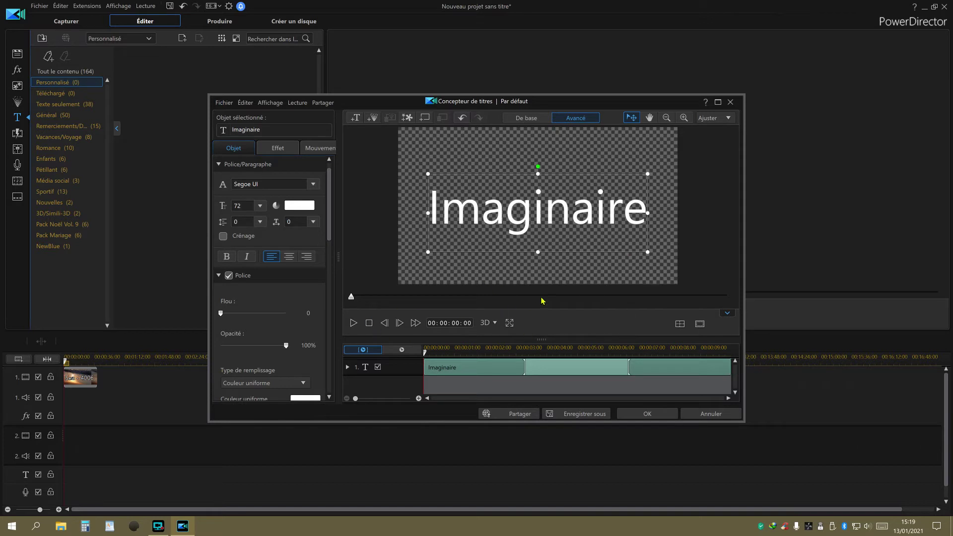
Step: Browse the fonts for the whole "Imaginaire" text and apply Impact
drag(434, 214, 627, 222)
right_click(627, 223)
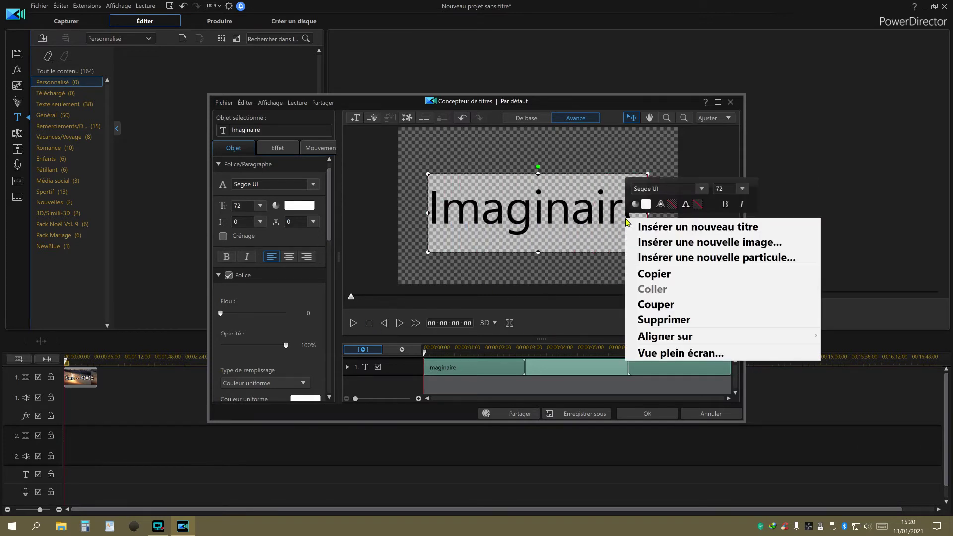
click(704, 190)
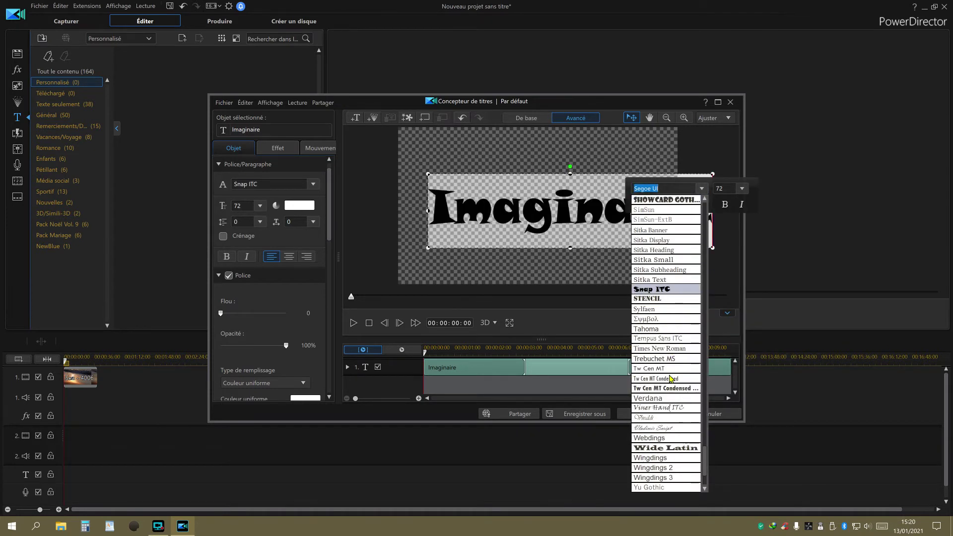
scroll(669, 378, up, 3)
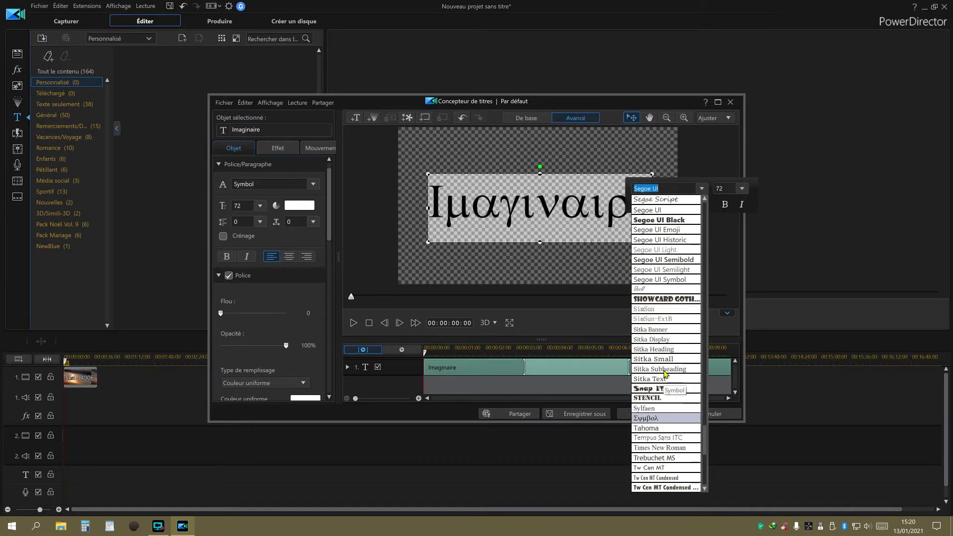
scroll(666, 374, up, 9)
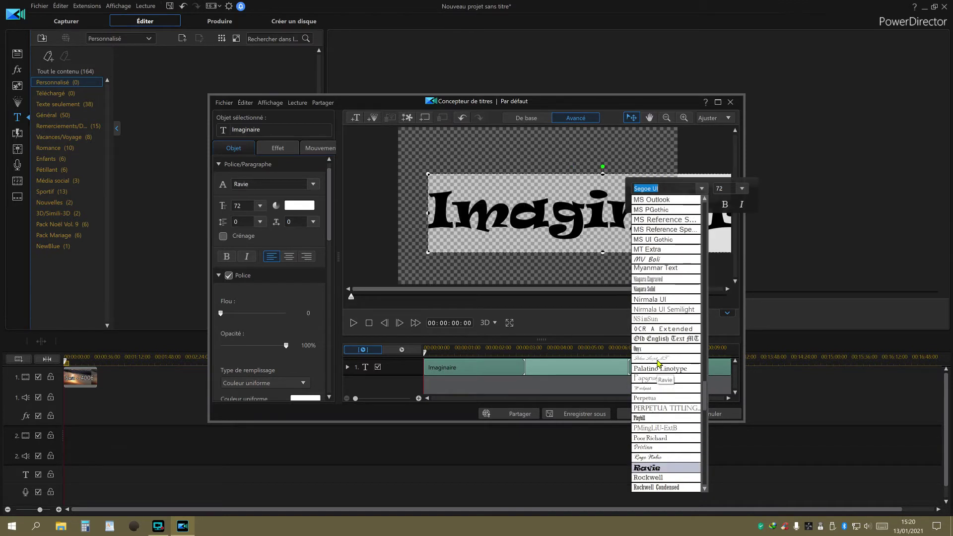
scroll(659, 363, up, 4)
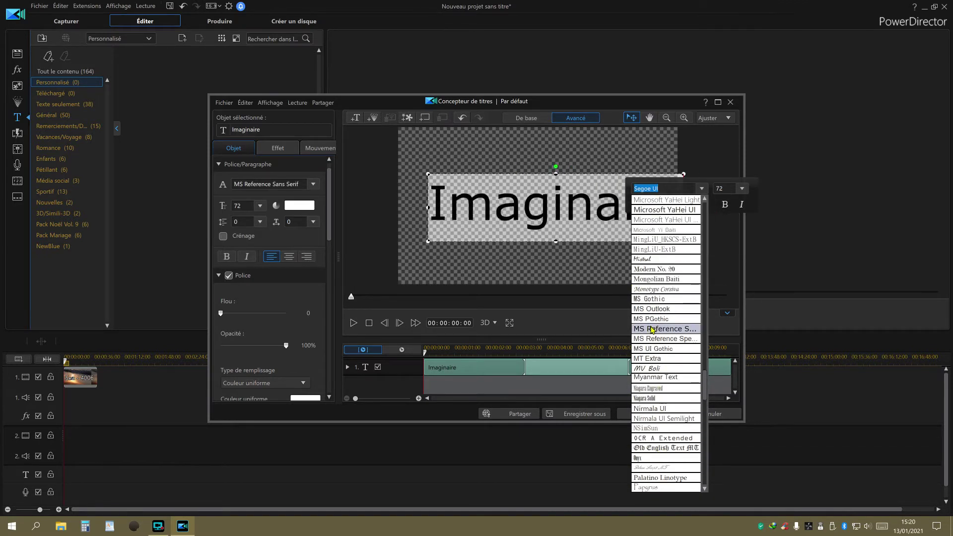
scroll(652, 328, up, 2)
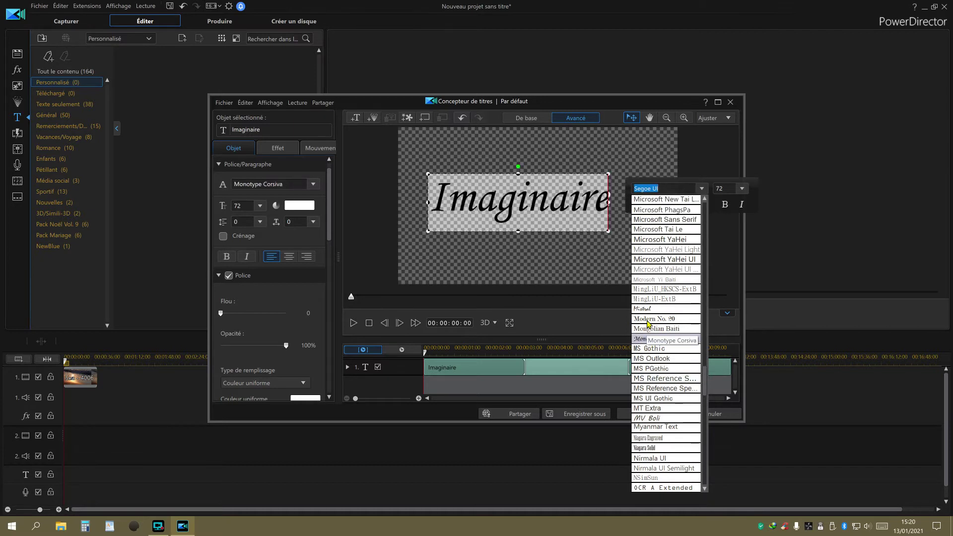
scroll(667, 308, up, 2)
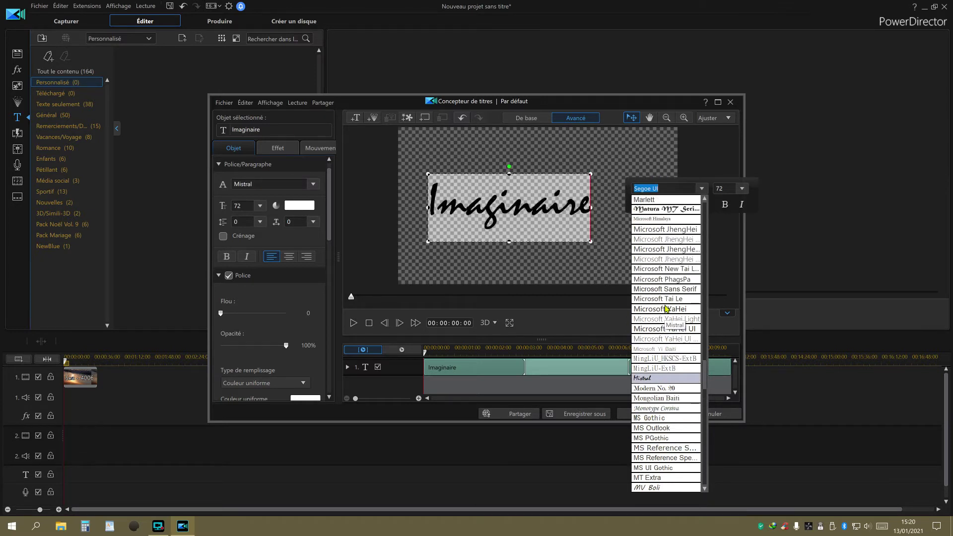
scroll(666, 307, up, 9)
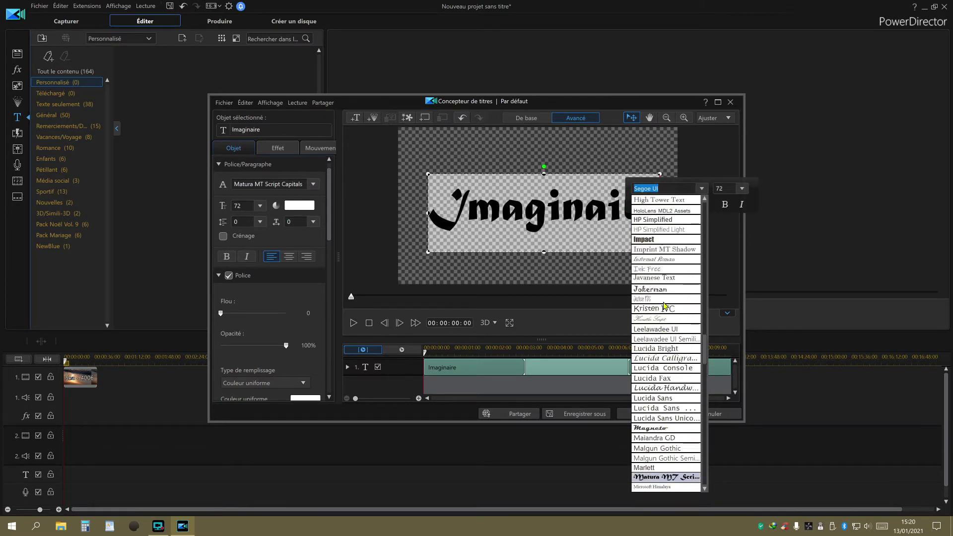
click(646, 239)
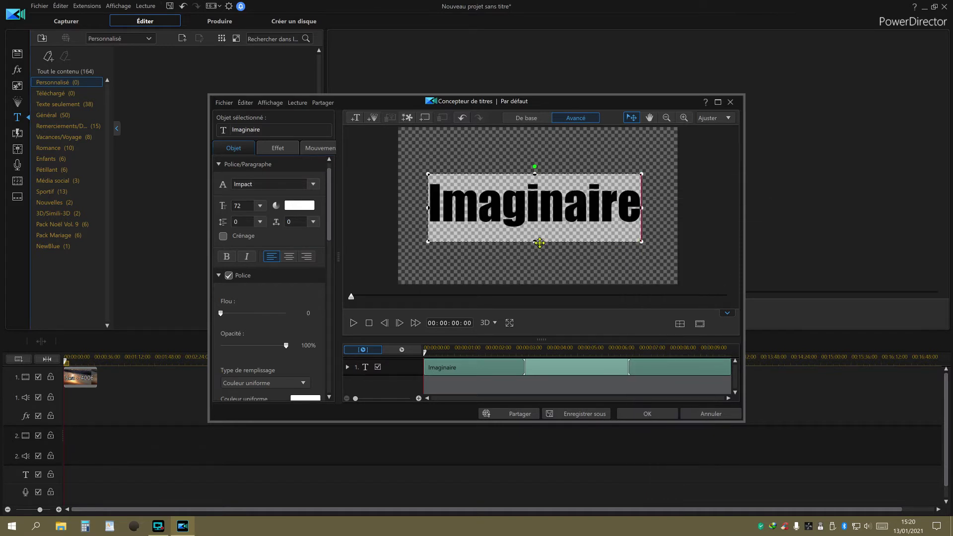
right_click(574, 211)
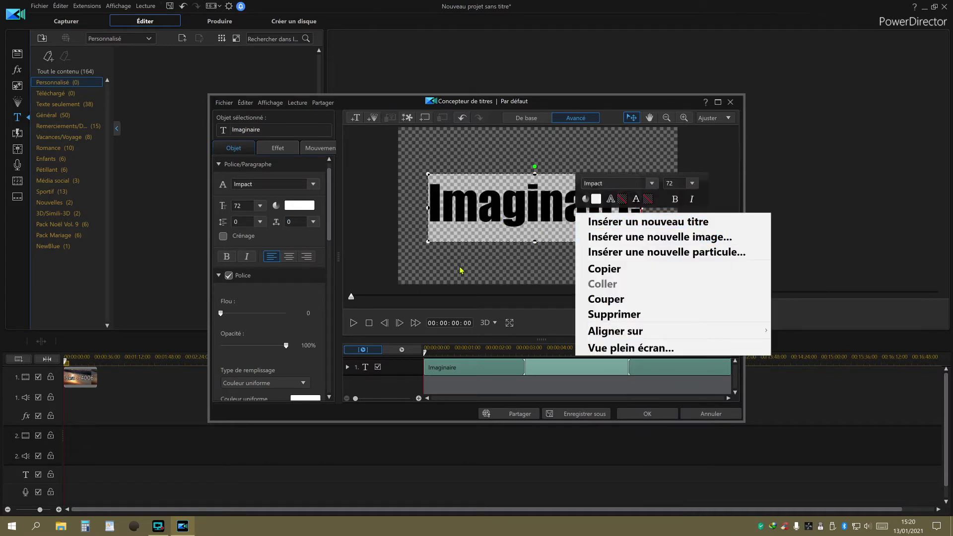
click(430, 206)
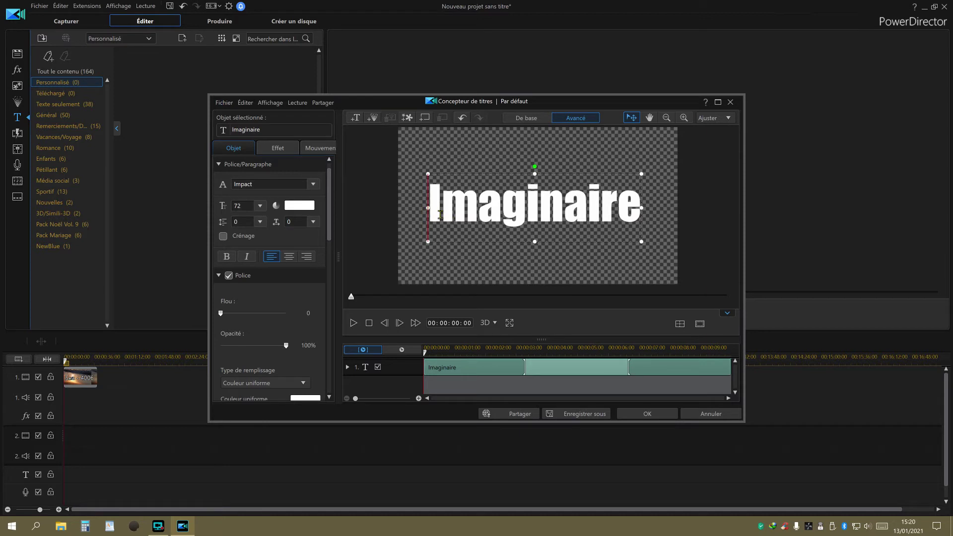
Step: Enable the border (Bordure) on the whole "Imaginaire" text and set its size to 1
drag(434, 212, 642, 211)
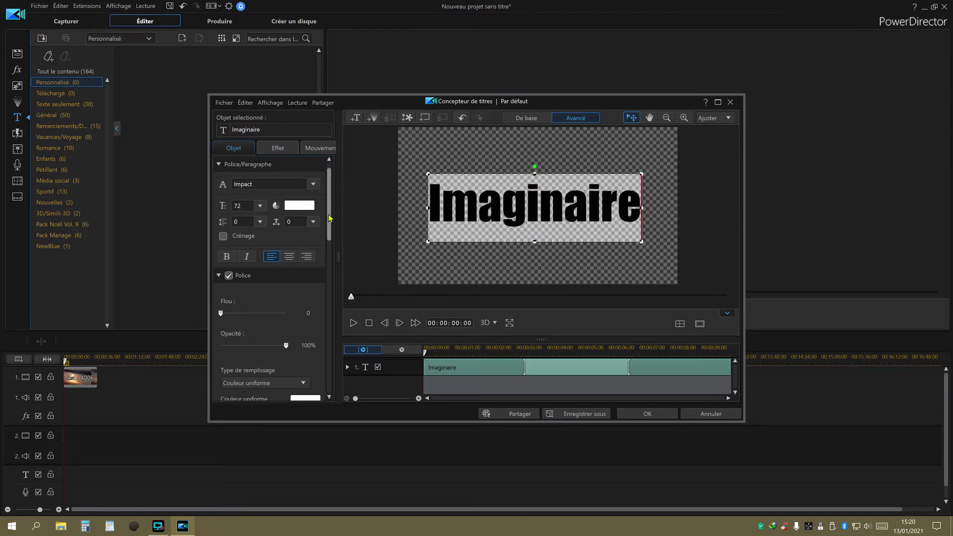
scroll(327, 228, down, 2)
scroll(326, 228, down, 6)
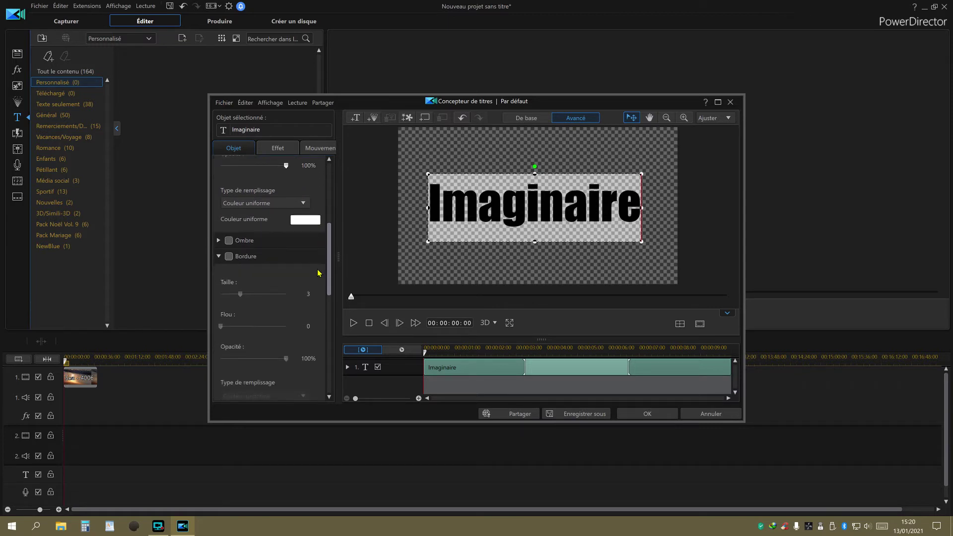
click(229, 256)
click(250, 259)
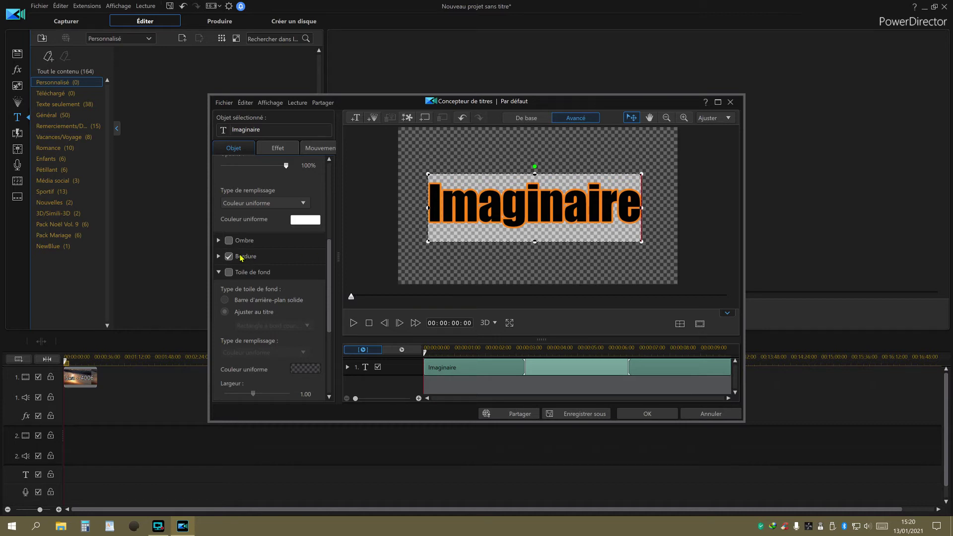
click(241, 257)
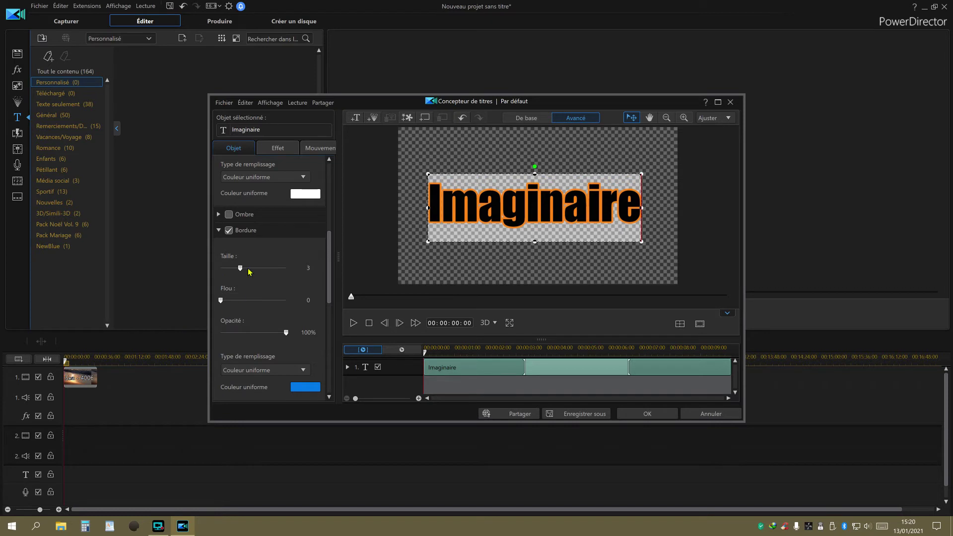
drag(241, 270, 229, 268)
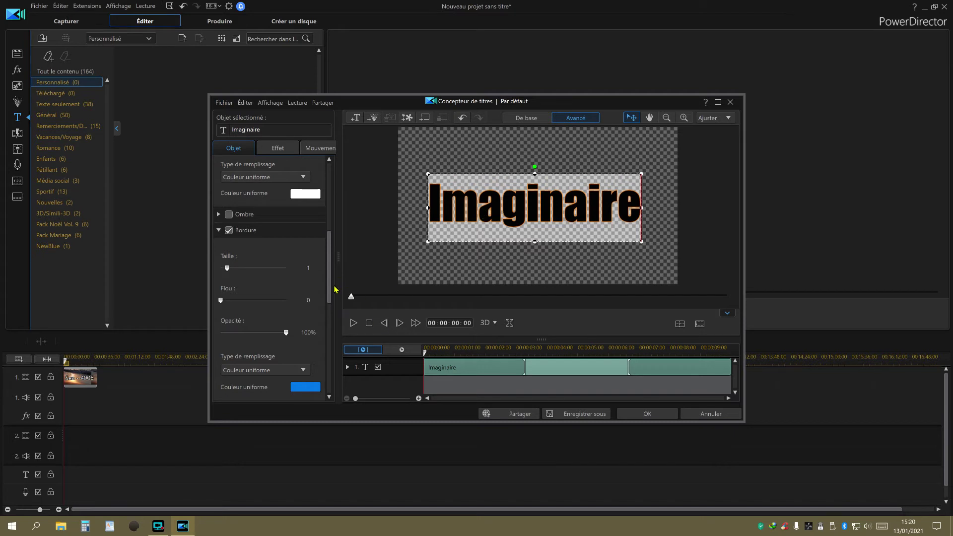
Step: Change the border's uniform color to black
scroll(328, 288, down, 2)
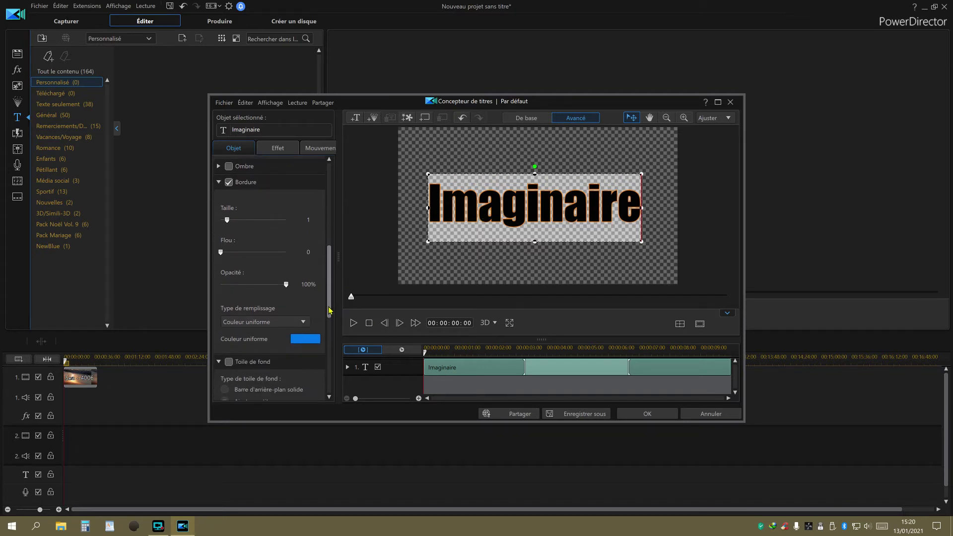
click(304, 342)
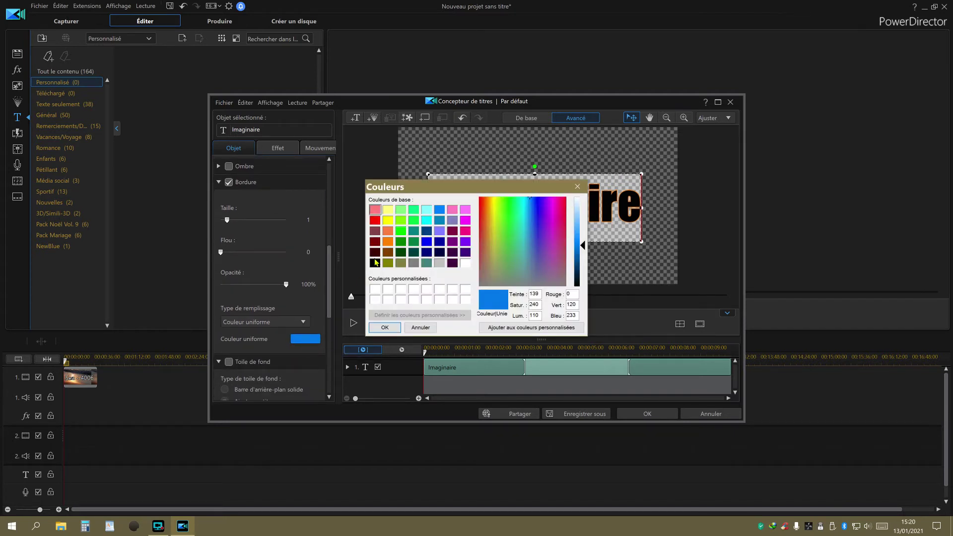
click(375, 263)
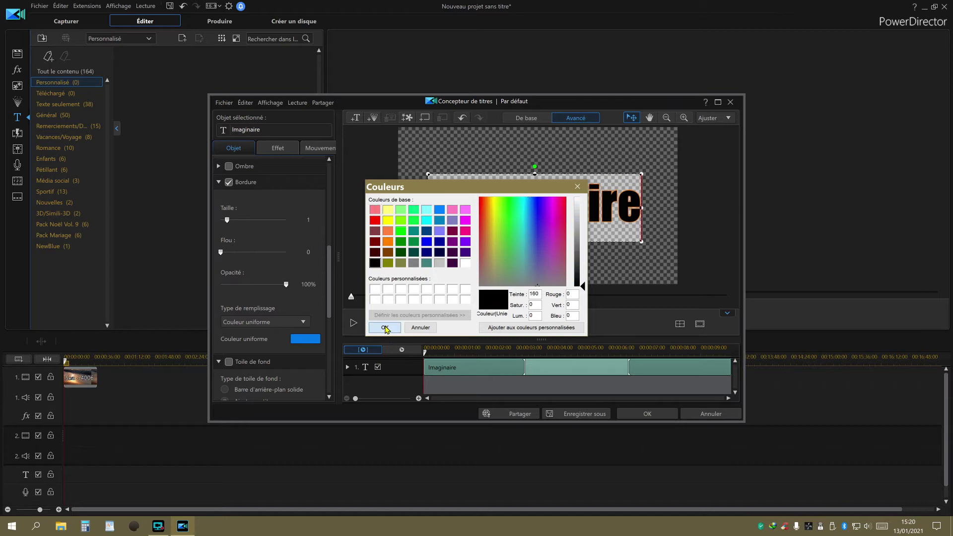
click(386, 328)
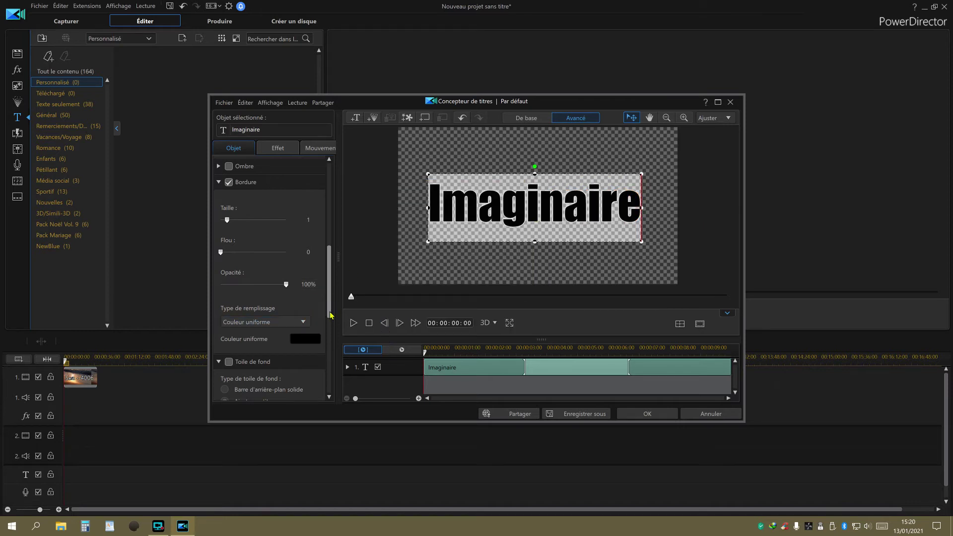
Step: Lower the opacity of the text's font fill (Police) to 0%
drag(330, 316, 336, 225)
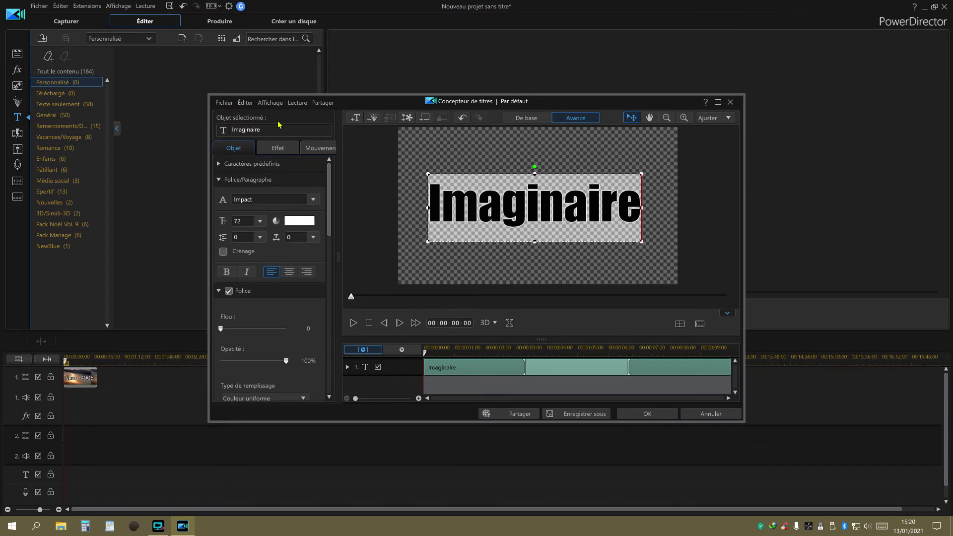
click(219, 180)
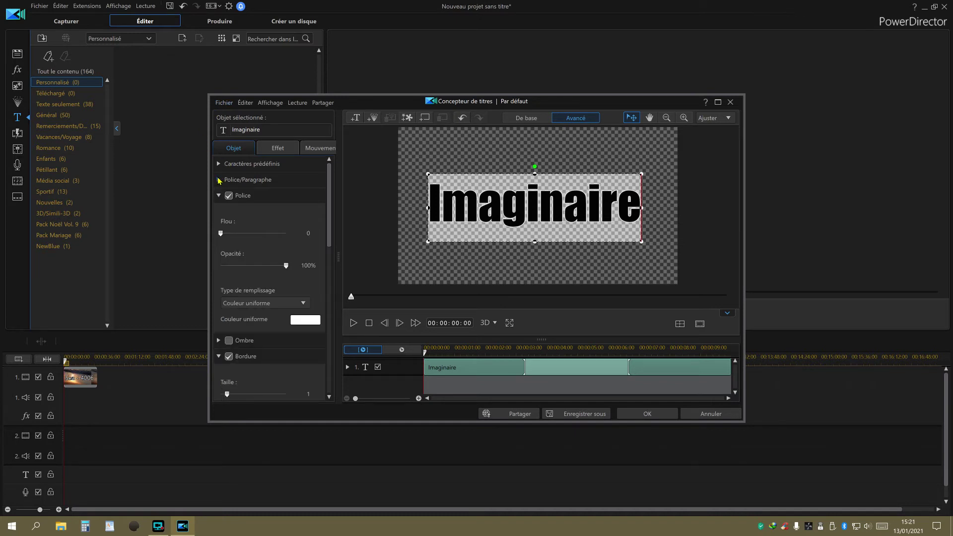
click(243, 196)
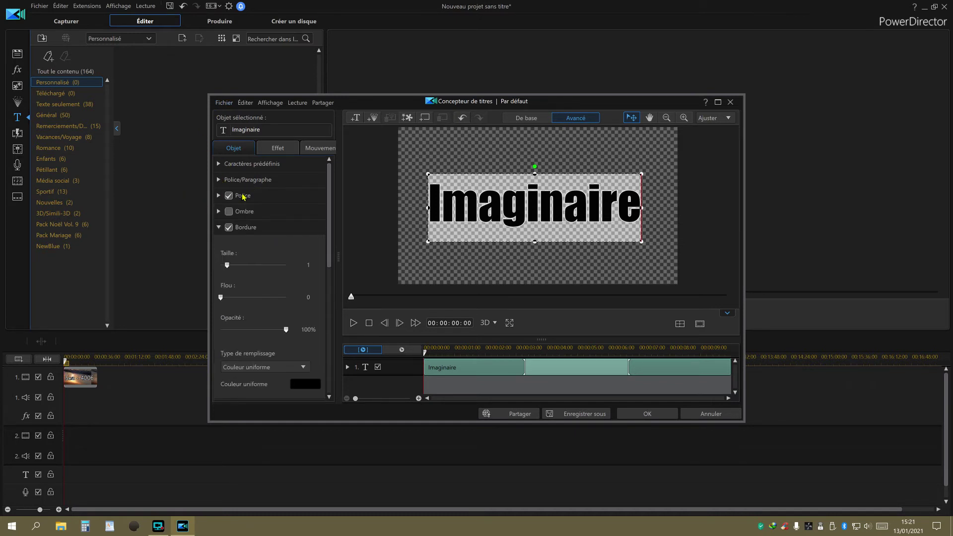
click(243, 196)
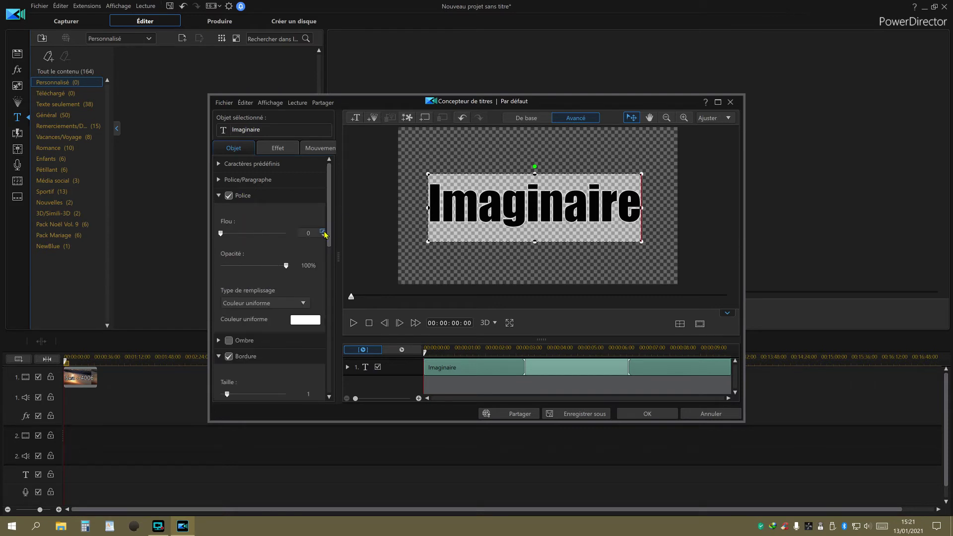
drag(329, 235, 329, 240)
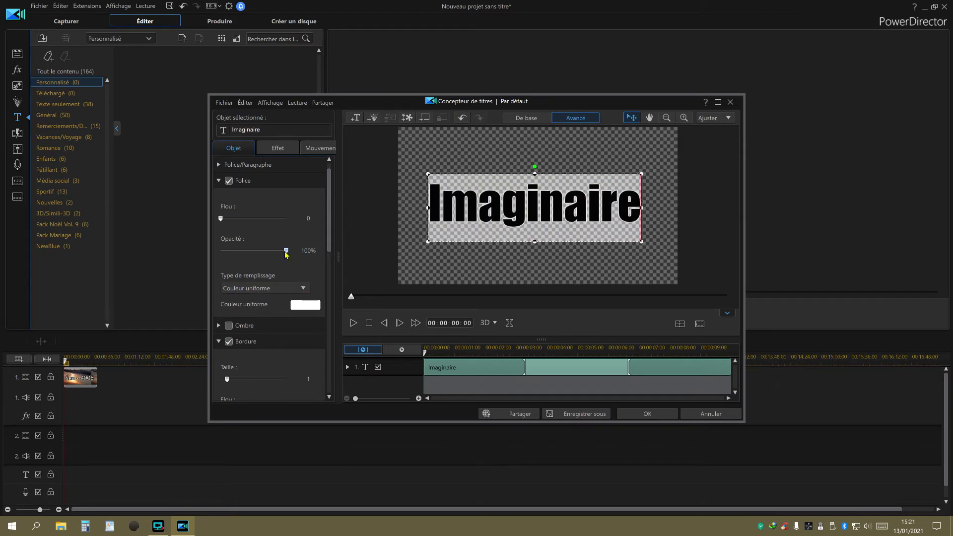
drag(286, 251, 209, 257)
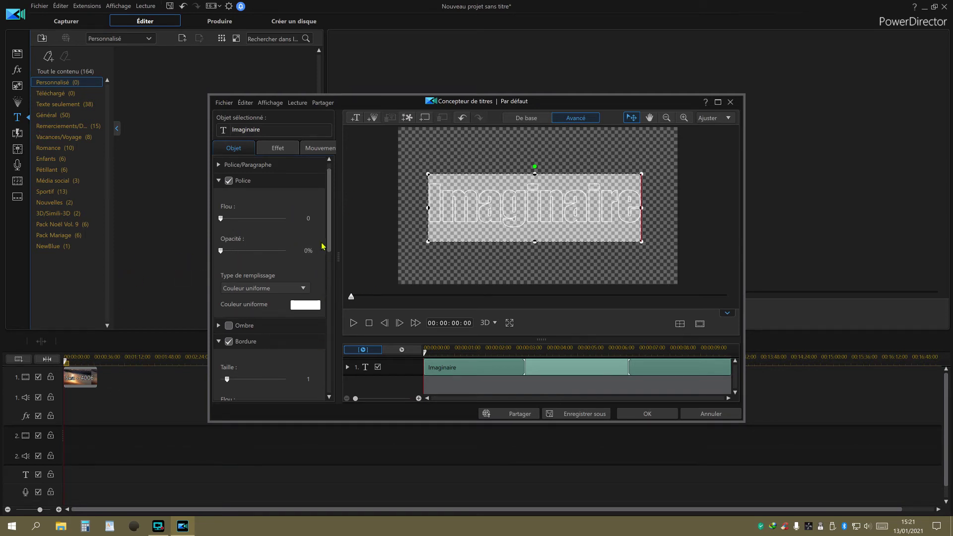
Step: Change the uniform color of the text's font fill (Police) to black
click(304, 305)
click(375, 265)
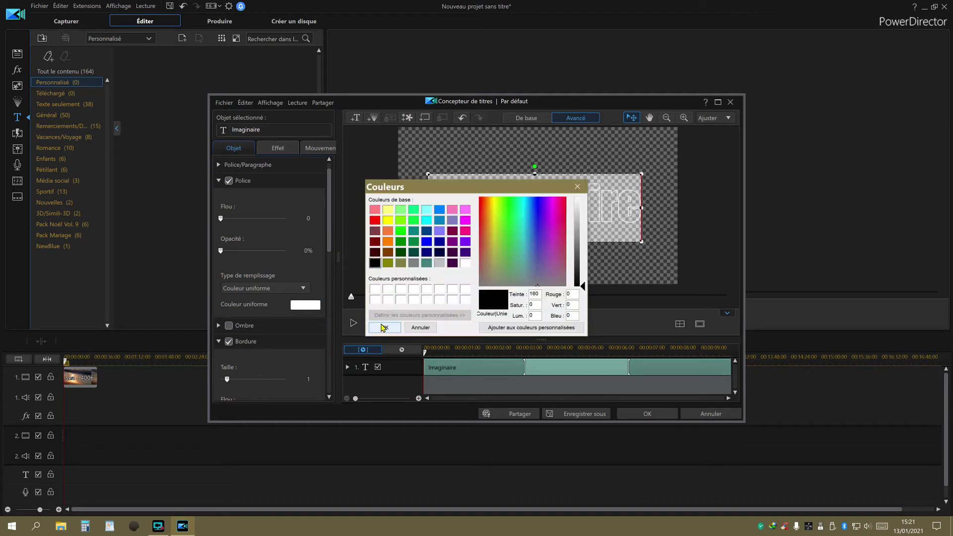
click(384, 327)
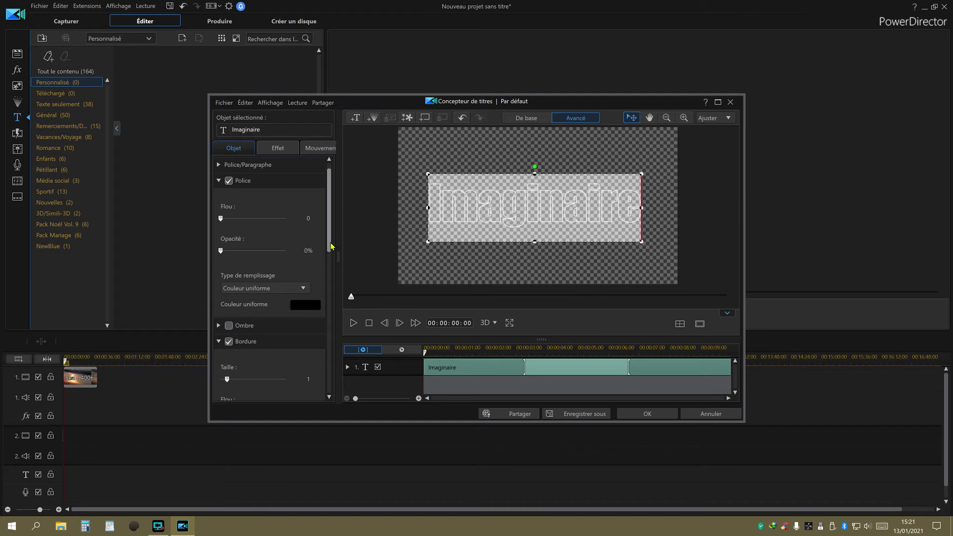
scroll(326, 268, down, 3)
scroll(326, 269, down, 8)
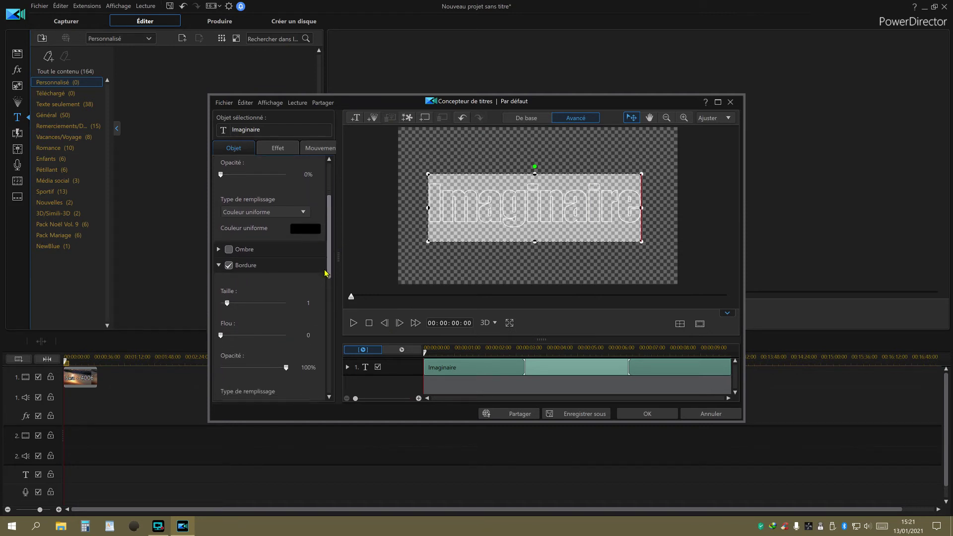
Step: Apply the Aimants I start effect (Effet de début) to the whole "Imaginaire" text
scroll(321, 324, down, 9)
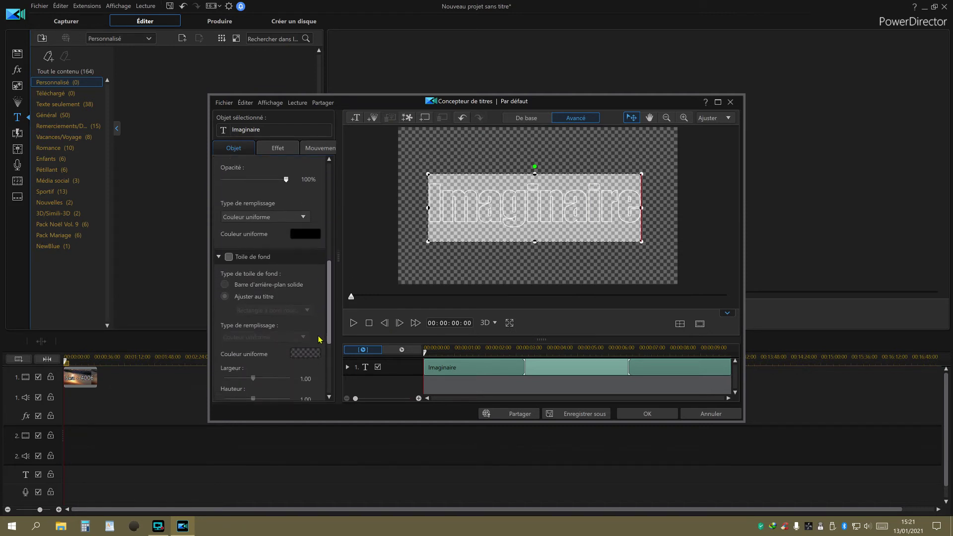
scroll(298, 278, up, 20)
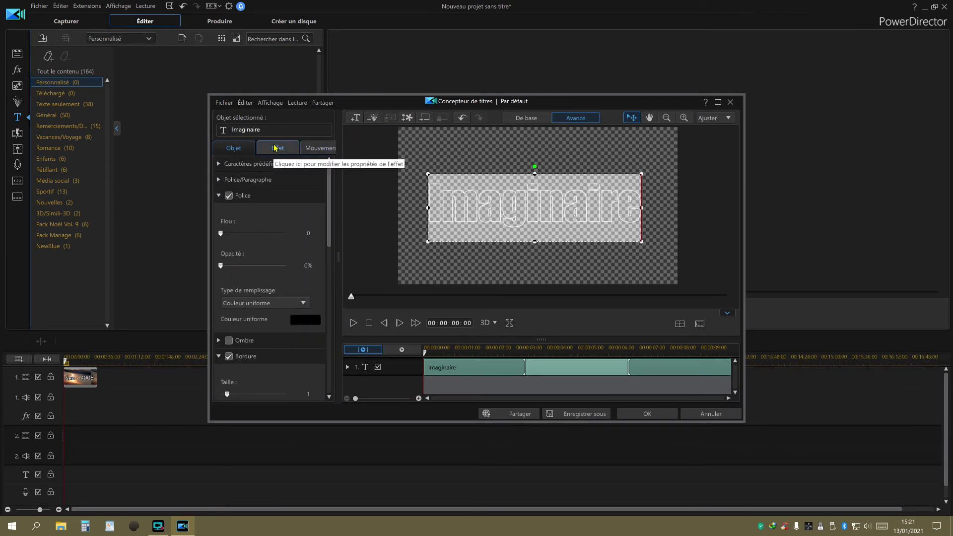
click(276, 148)
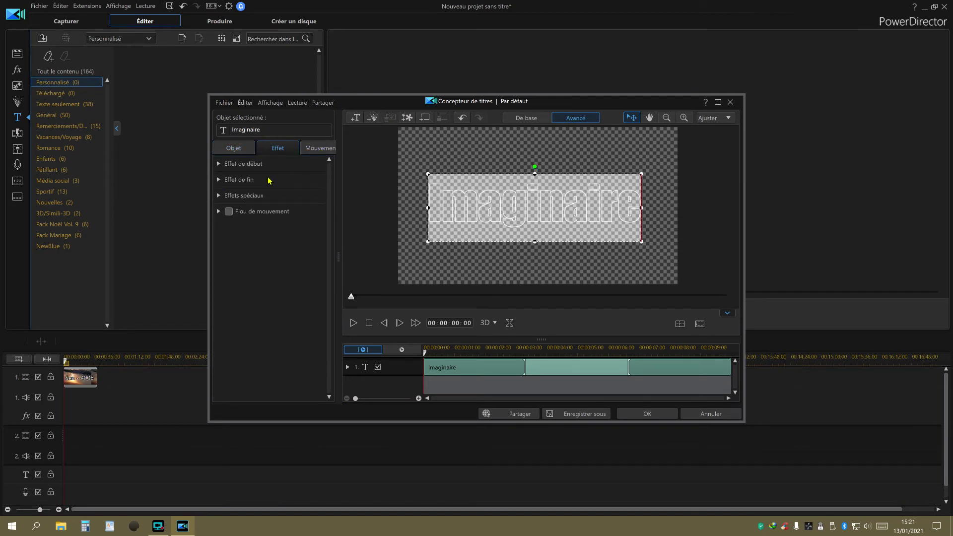
click(219, 164)
click(448, 207)
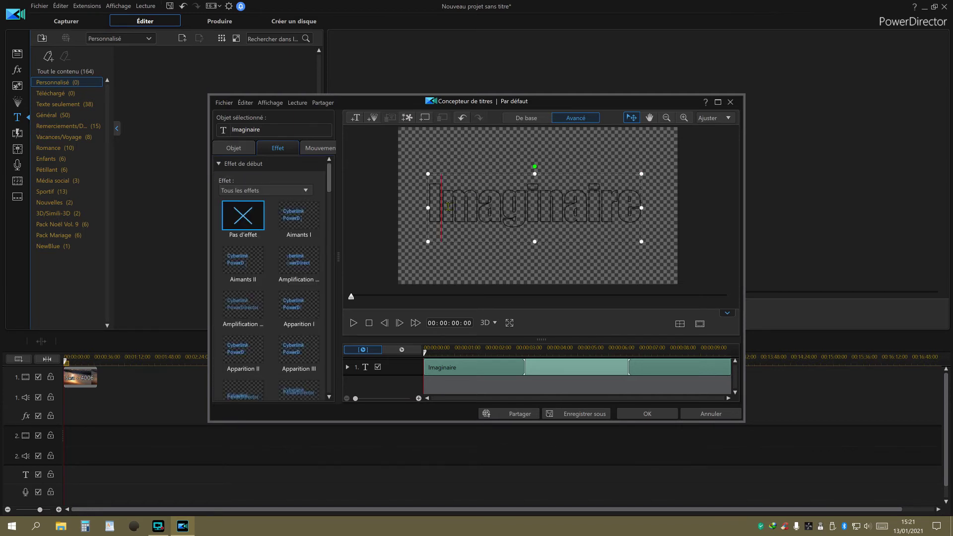
drag(434, 208, 687, 212)
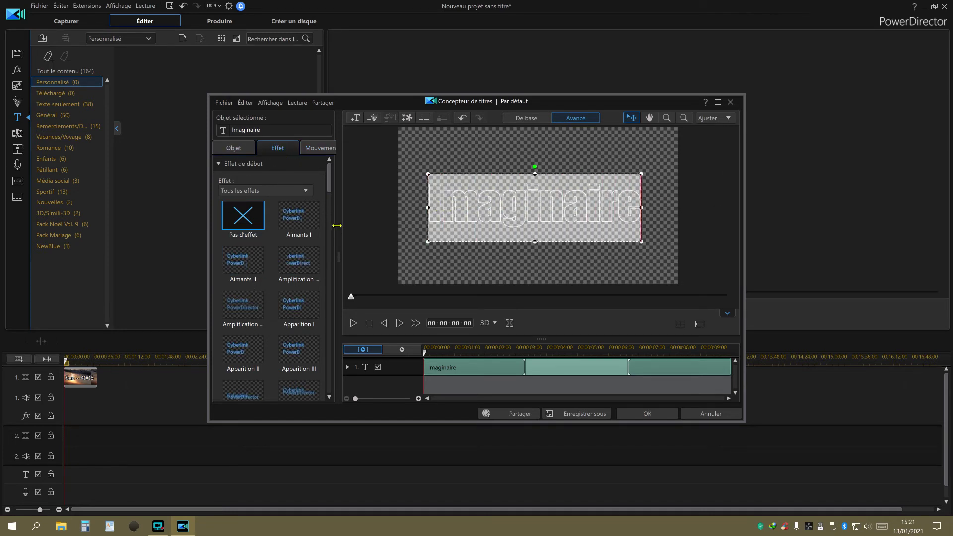
drag(330, 189, 330, 203)
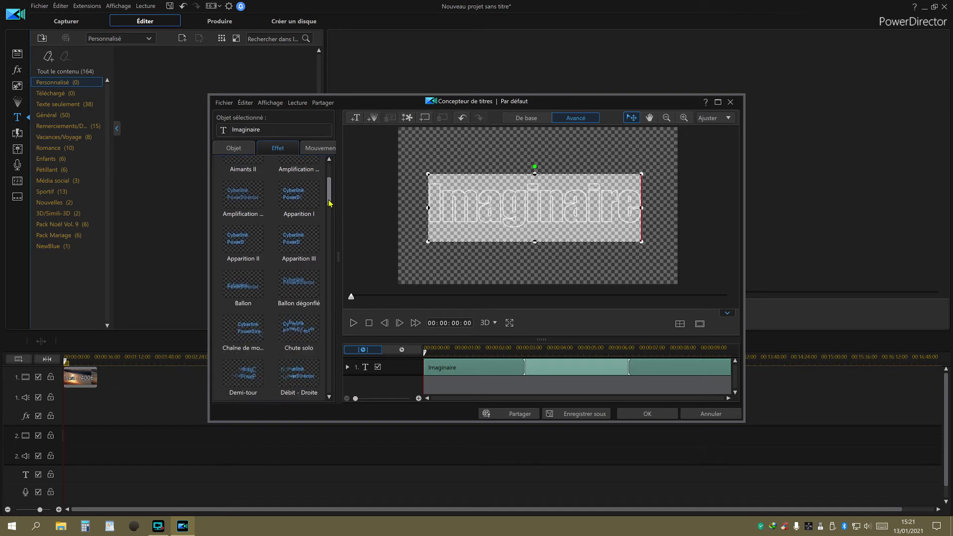
click(300, 327)
drag(328, 200, 331, 174)
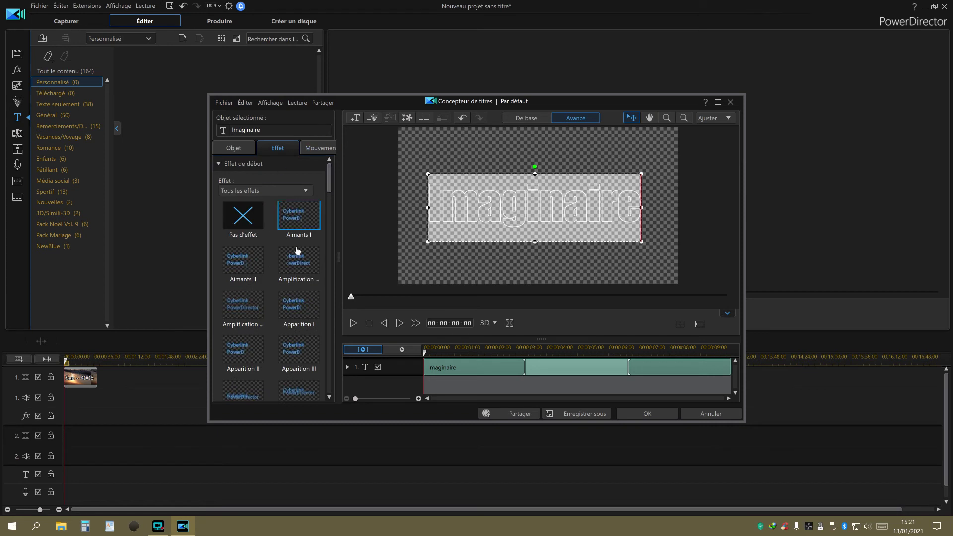
Step: Apply the Chute - Gauche end effect (Effet de fin) to the "Imaginaire" text
click(219, 164)
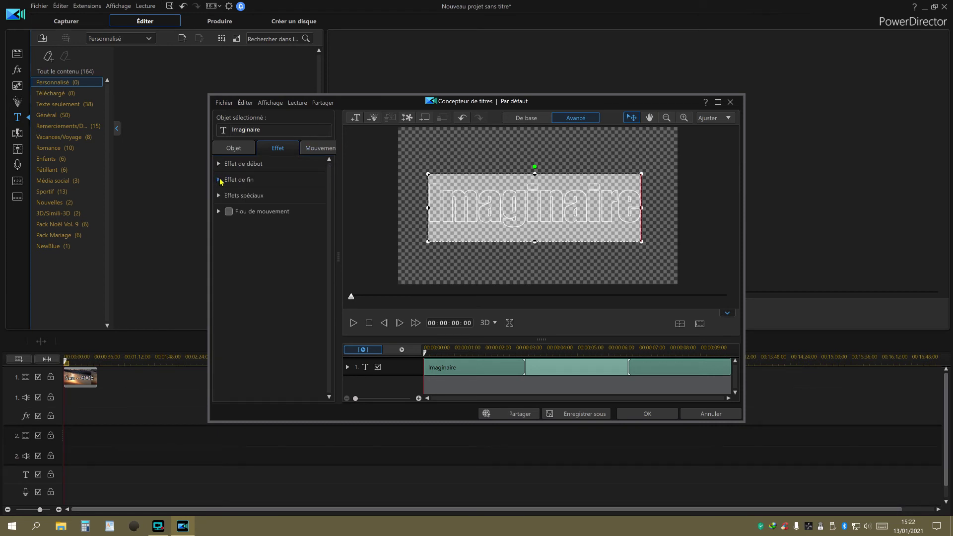
click(219, 181)
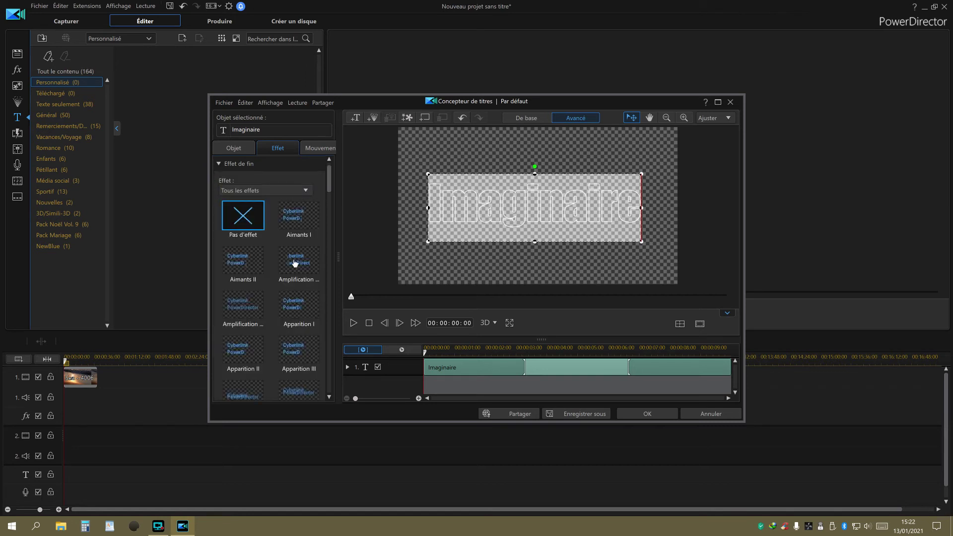
drag(437, 211, 743, 226)
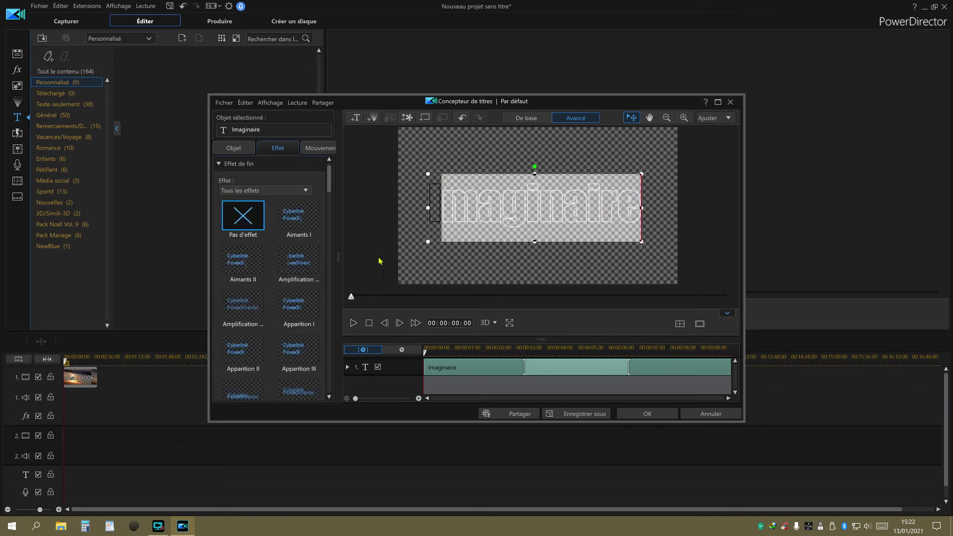
drag(330, 192, 330, 209)
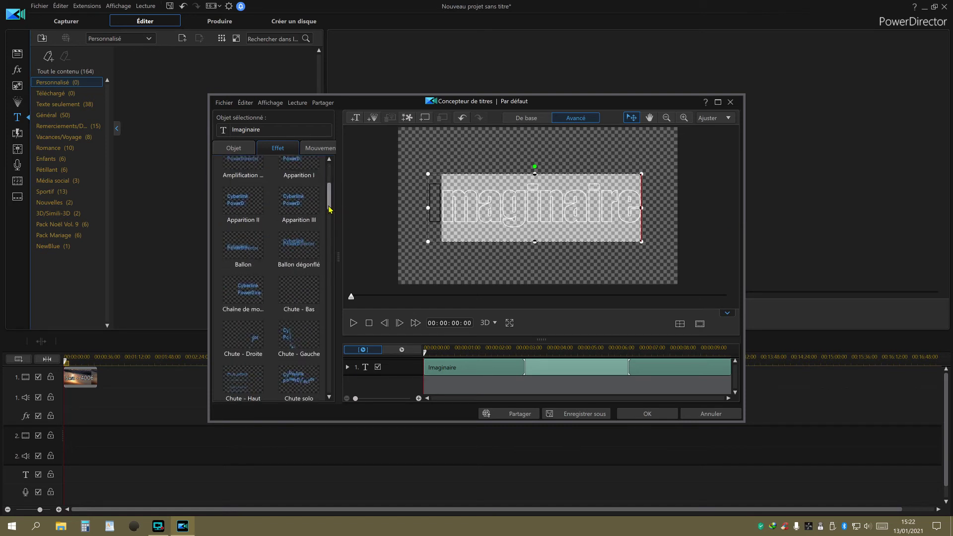
click(295, 337)
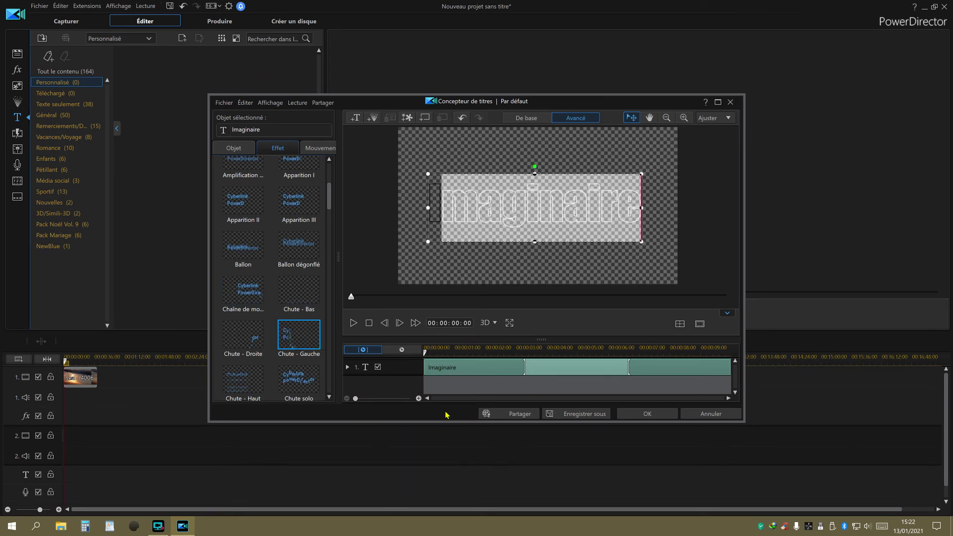
Step: Save the title as a custom template named "imaginaire" and close the title designer with the changes accepted
click(585, 415)
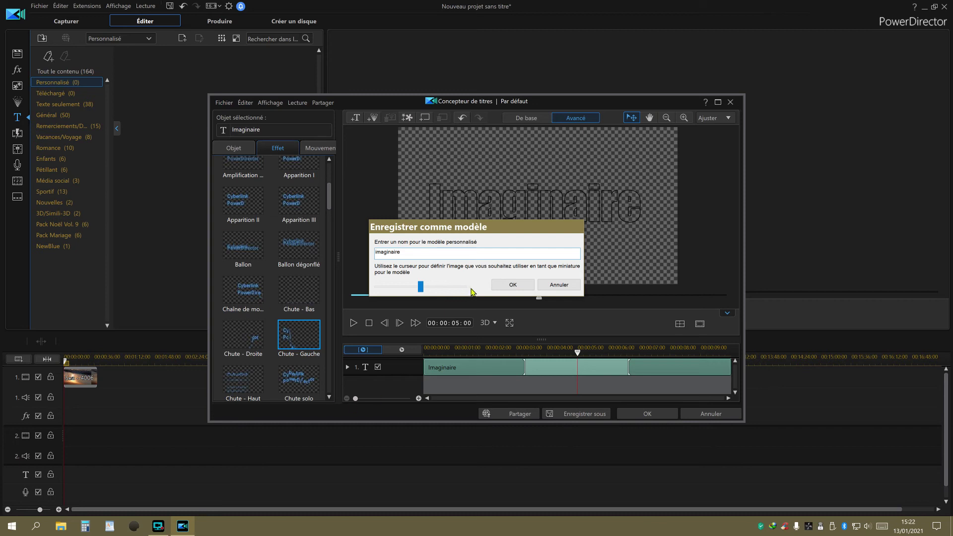
click(512, 285)
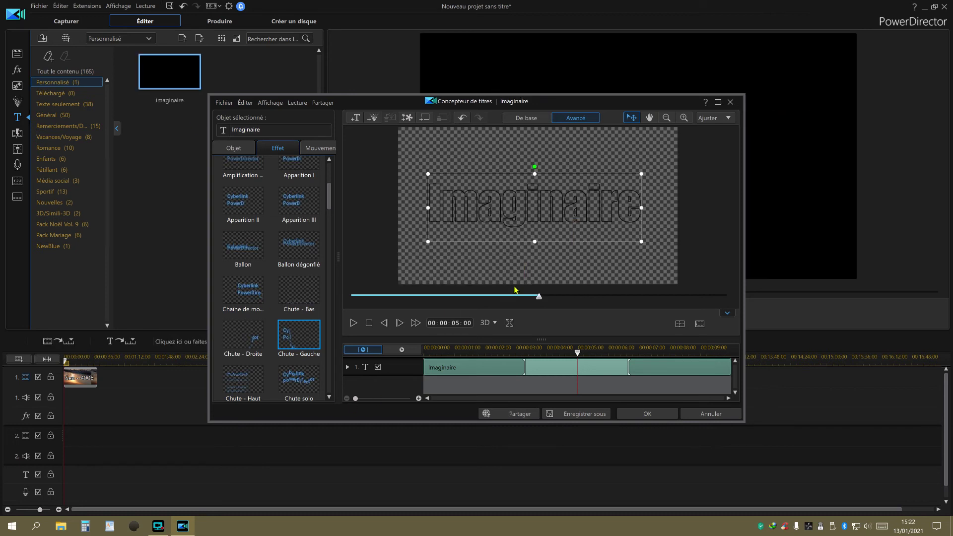
click(648, 413)
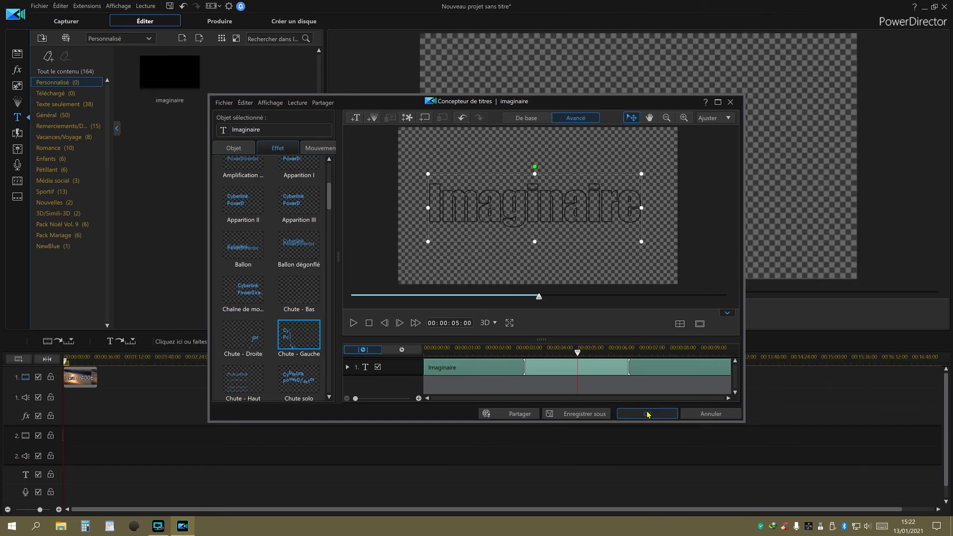
Step: Place the custom "imaginaire" title at the start of video track 2 and extend it to the end of the sea clip
drag(185, 72, 69, 450)
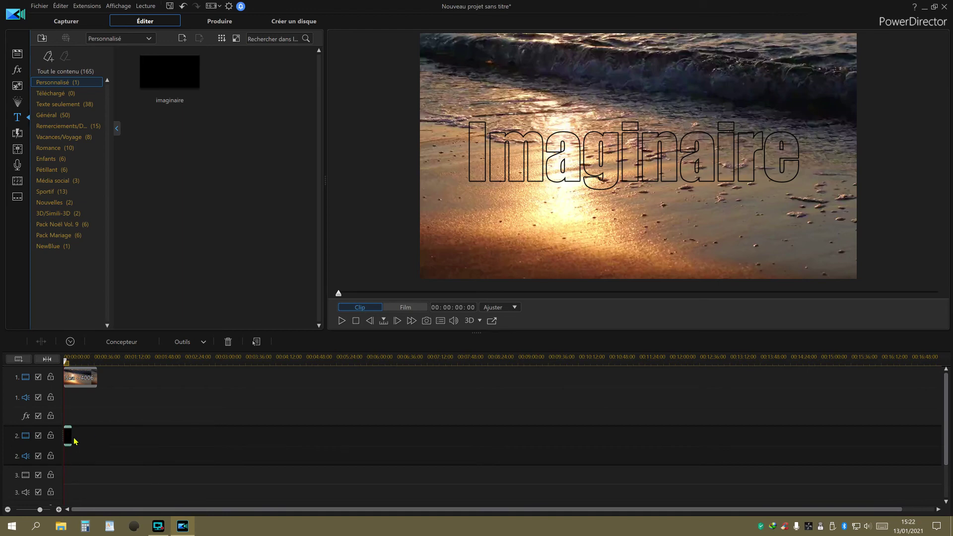
drag(70, 436, 98, 437)
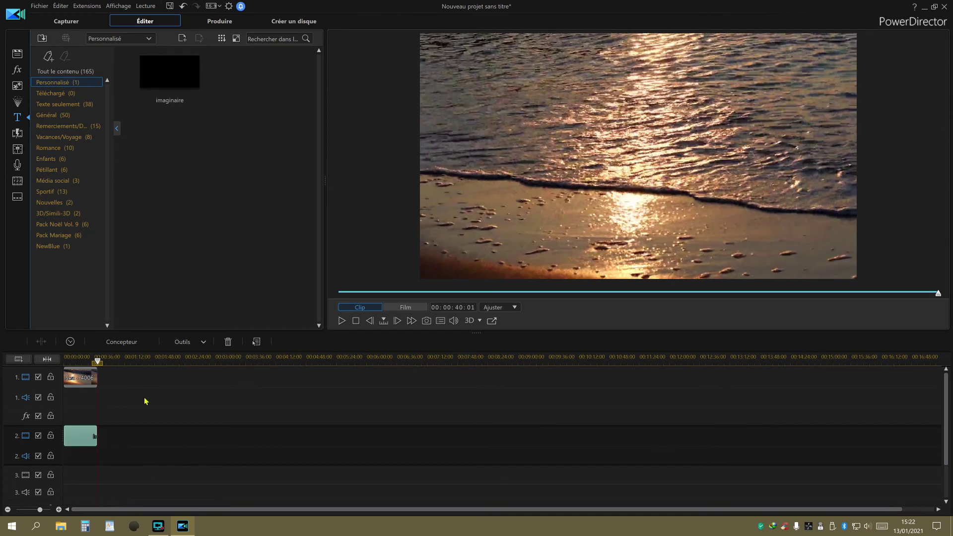
Step: Play the whole project in Film mode from the beginning to preview the title over the sea clip
click(69, 378)
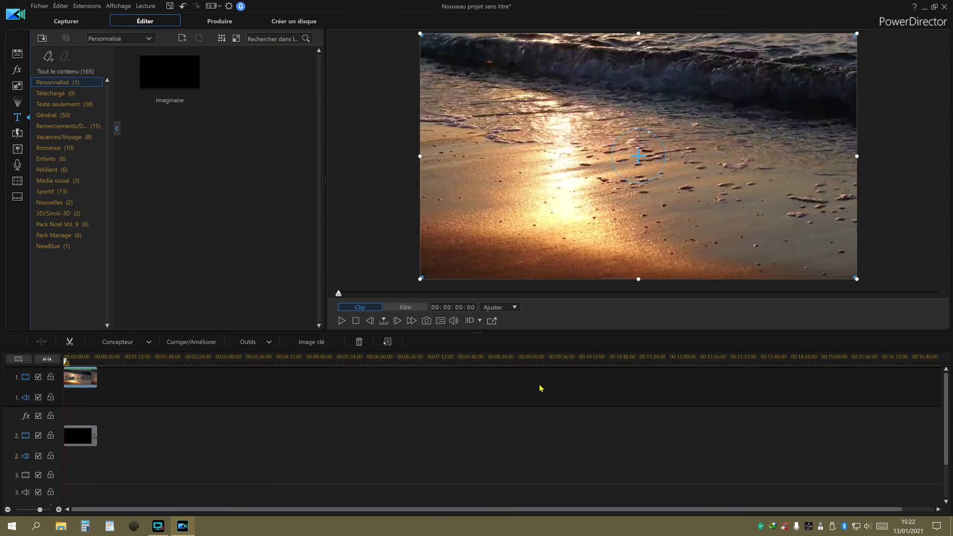
click(405, 307)
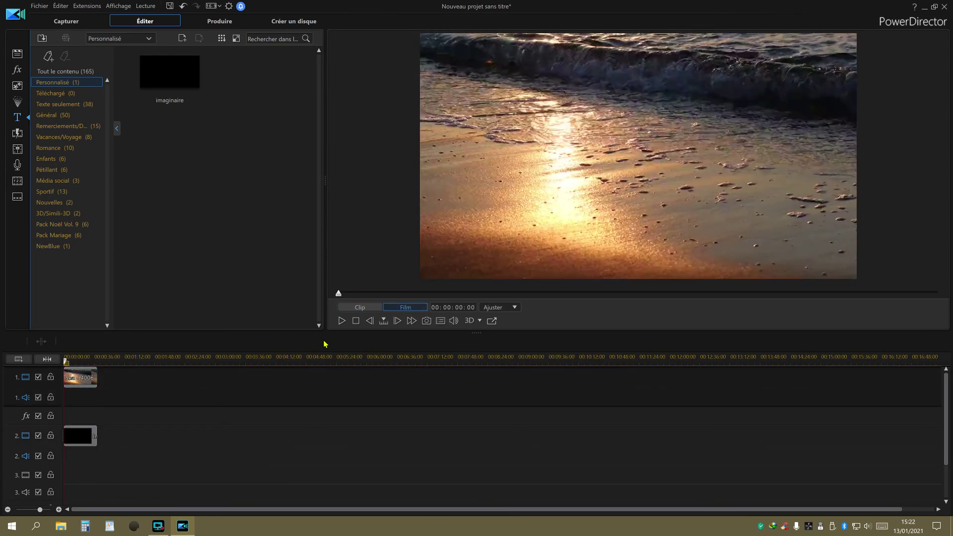
click(342, 321)
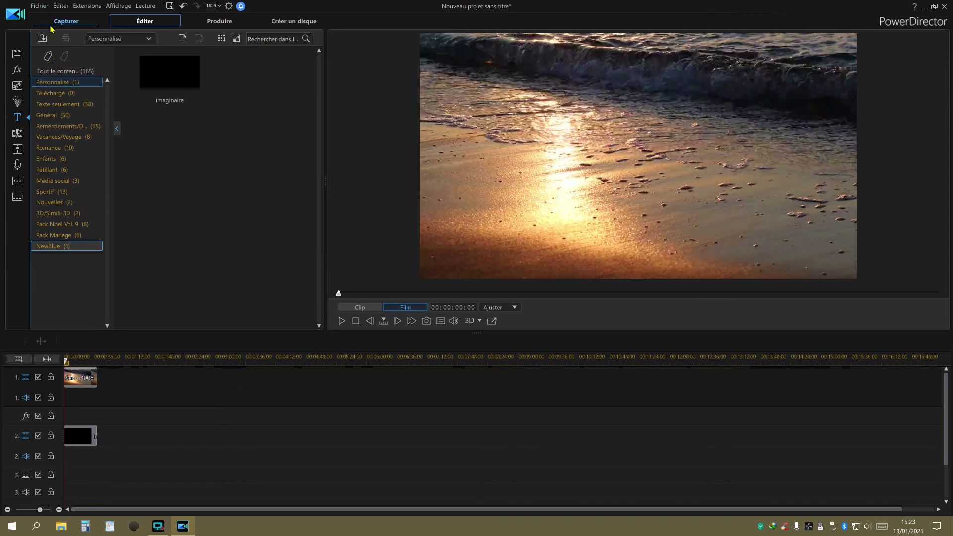
click(158, 527)
click(440, 358)
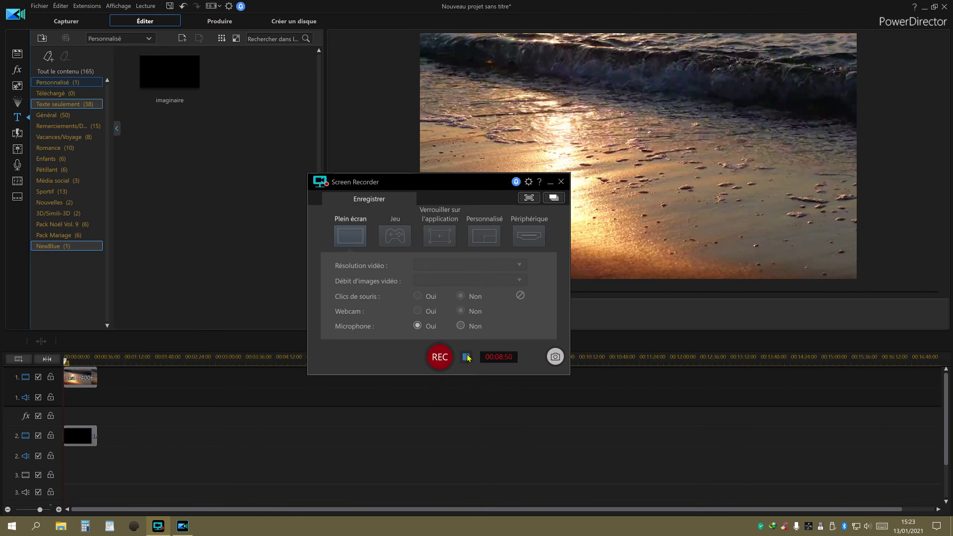